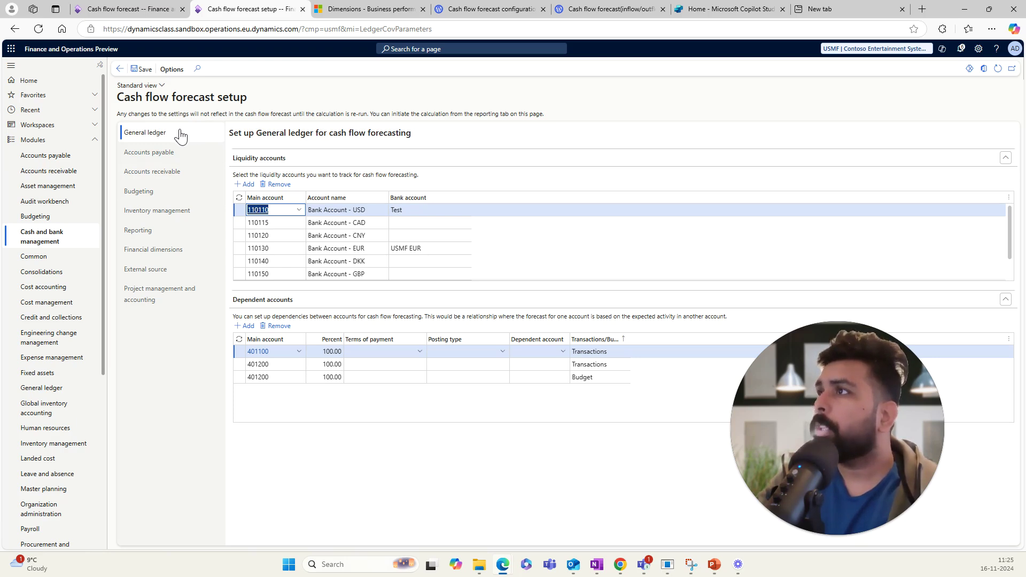
- Review the external source settings for cash flow forecasting, examining the Inflow category and its available cash flow directions
click(167, 271)
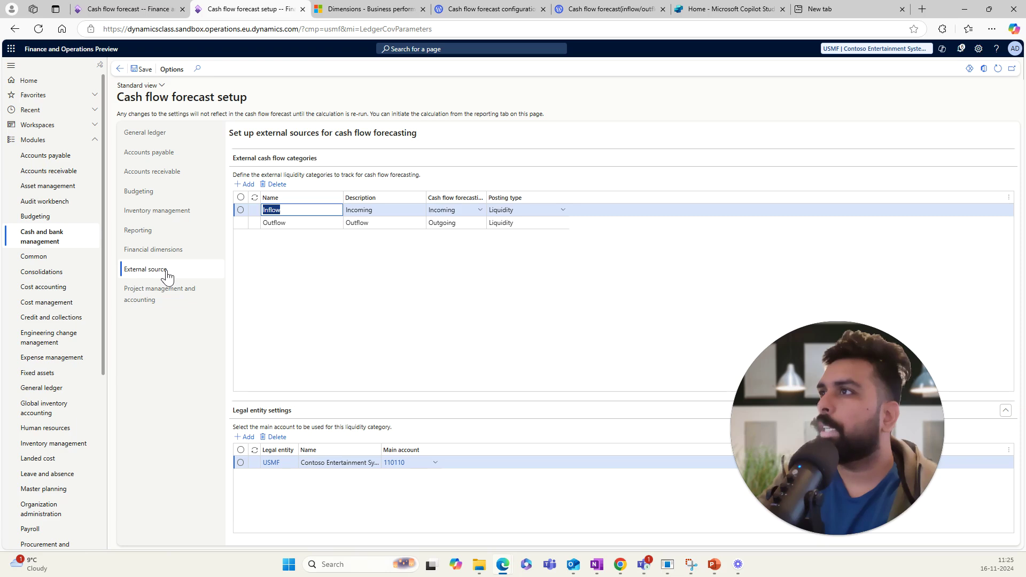
click(344, 256)
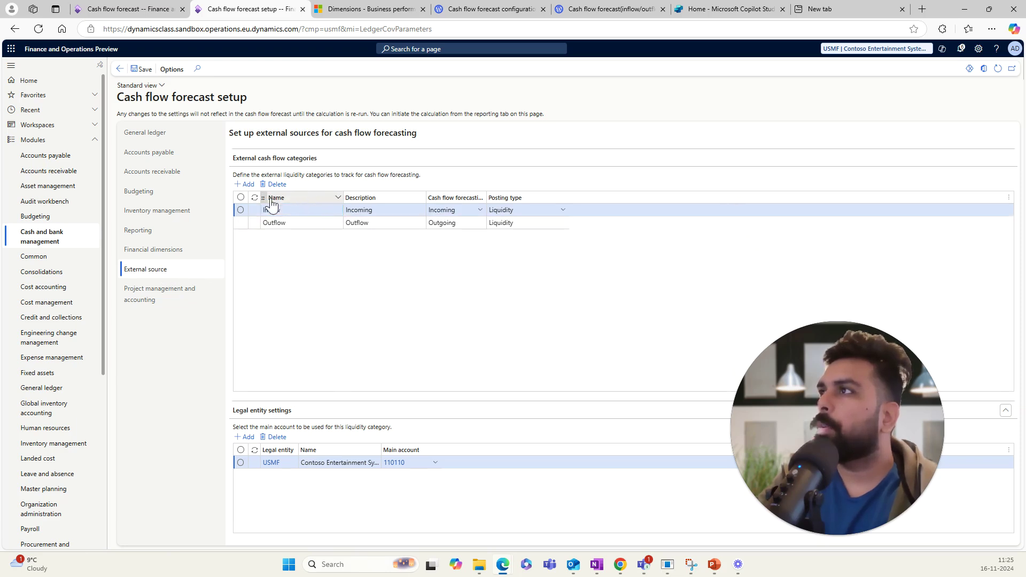
click(289, 213)
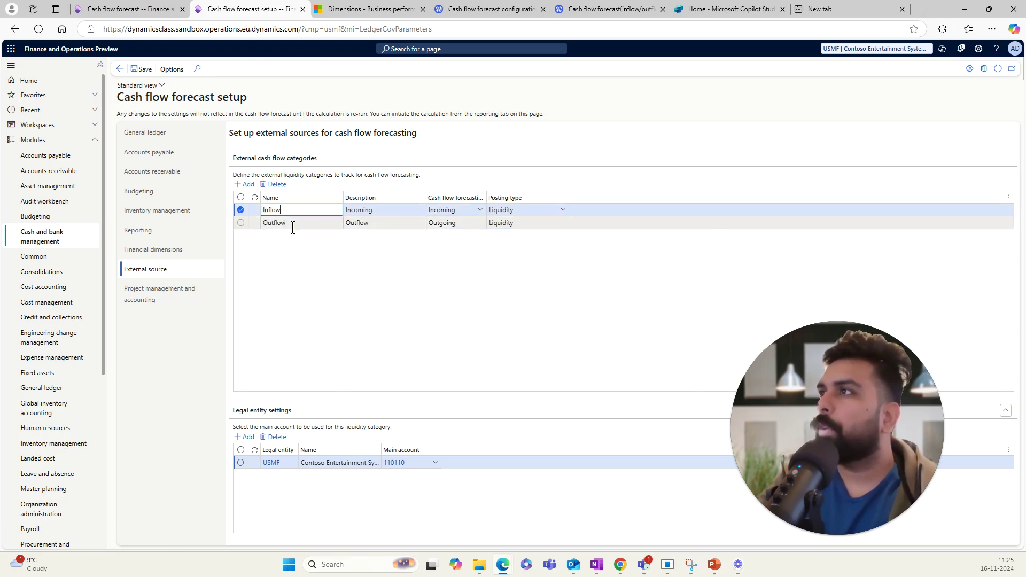
click(700, 223)
click(711, 213)
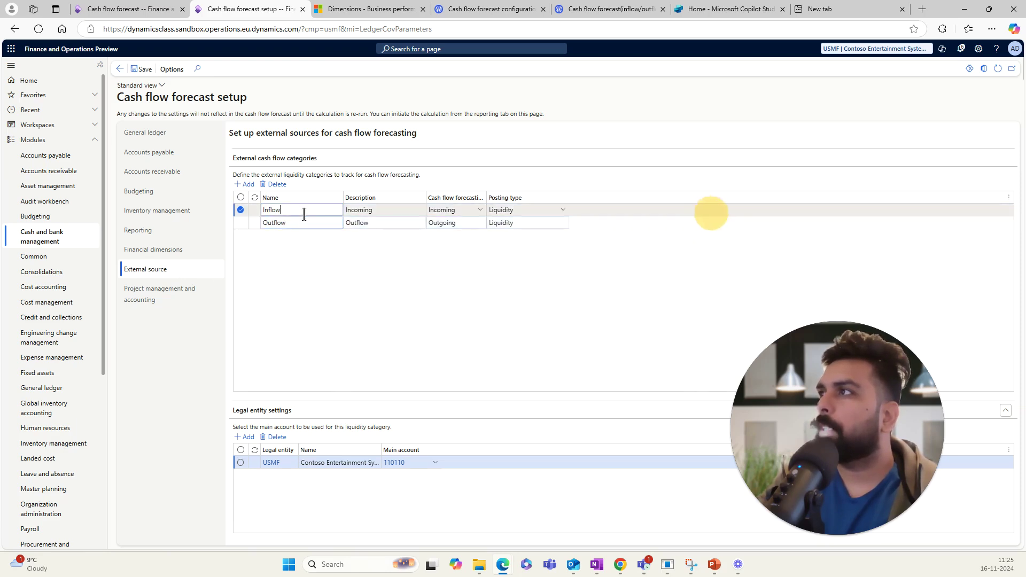
click(481, 211)
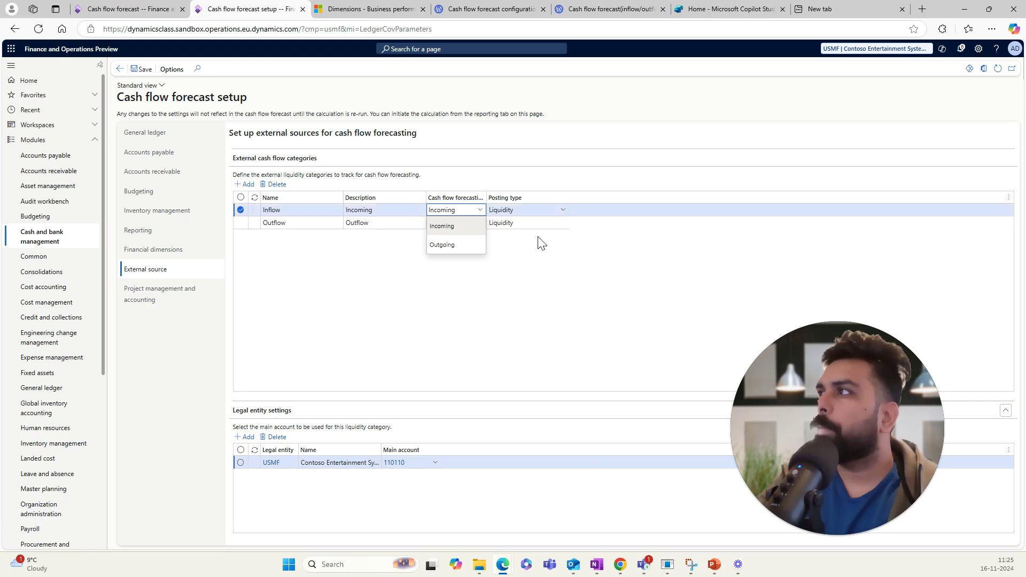
click(567, 254)
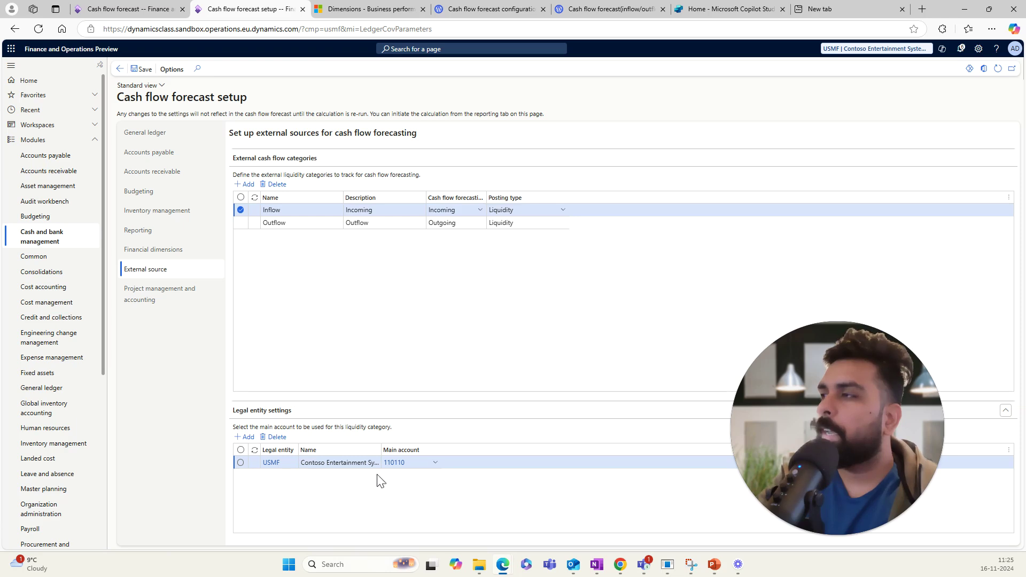
- Inspect the main account assigned to the Inflow category in the USMF legal entity settings
click(433, 468)
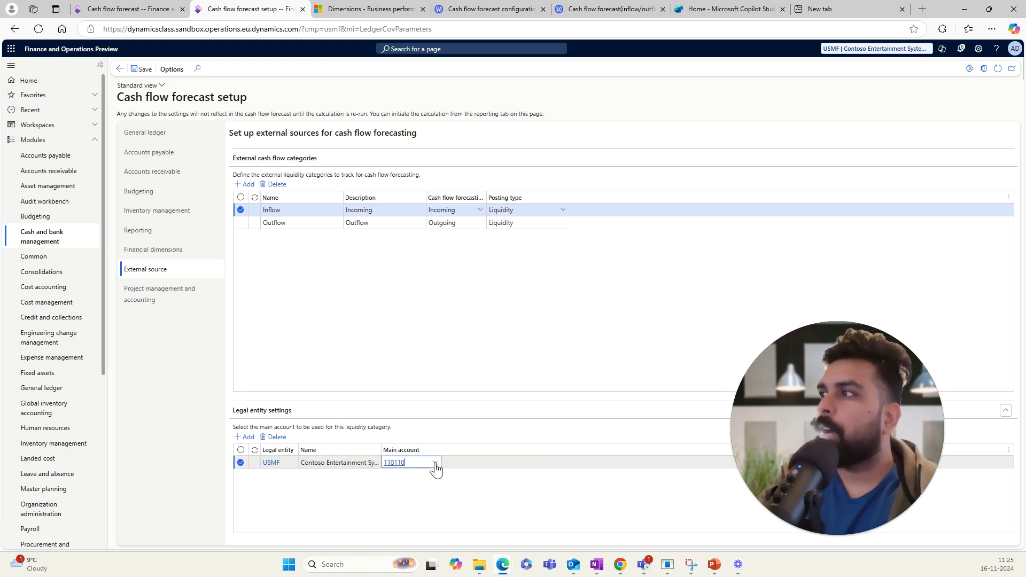
click(435, 464)
click(557, 487)
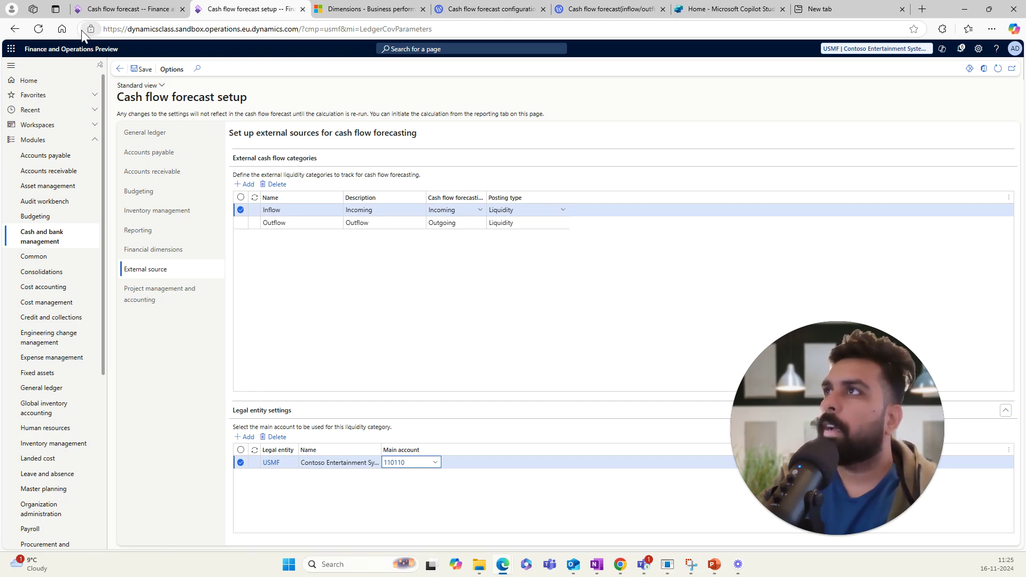
- Return to the home dashboard and look through its workspaces for Data management
click(80, 51)
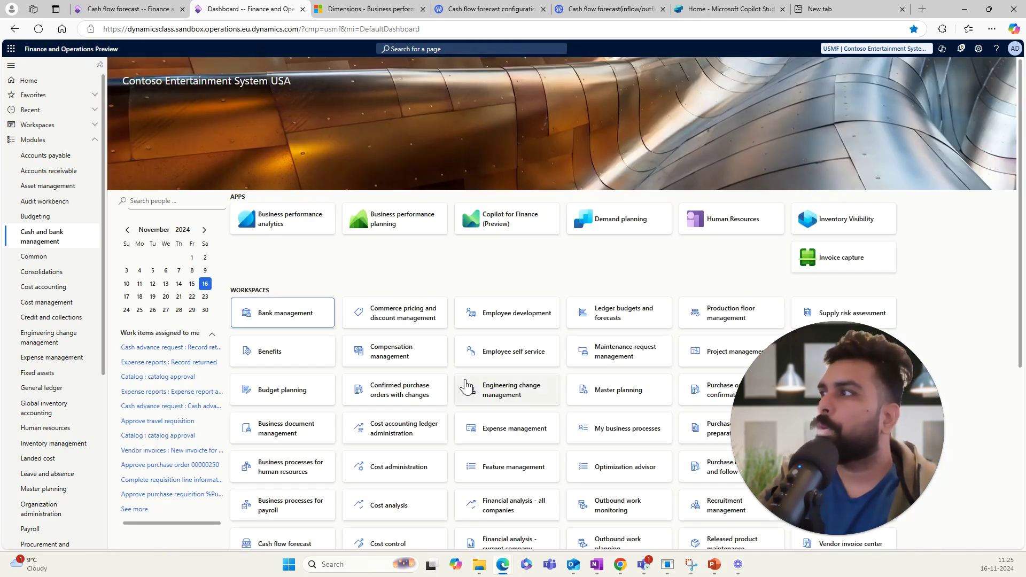
scroll(481, 392, down, 3)
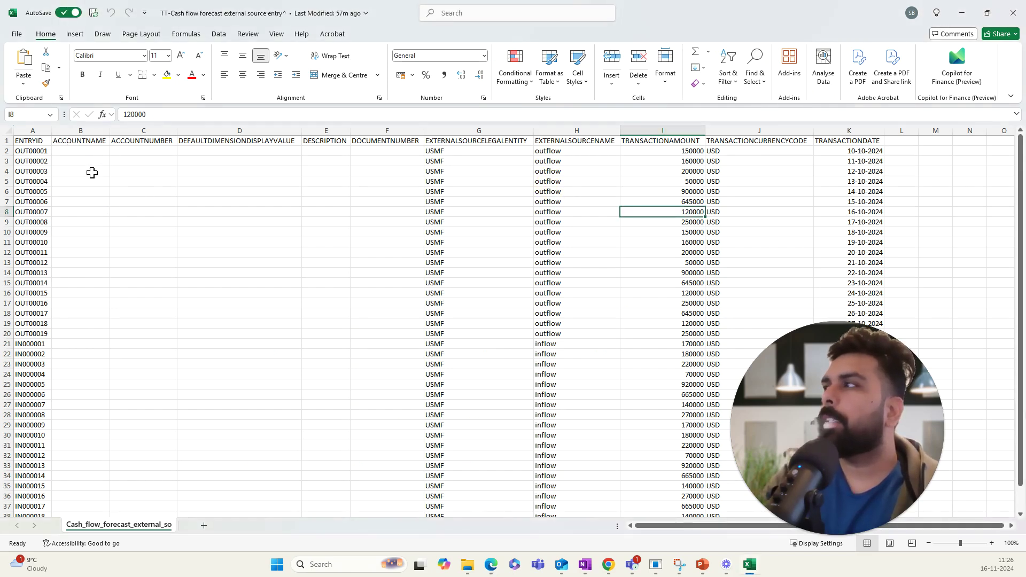
- Examine the external source entry workbook in Excel, from the entry ID and optional account columns to the EXTERNALSOURCELEGALENTITY column
click(119, 192)
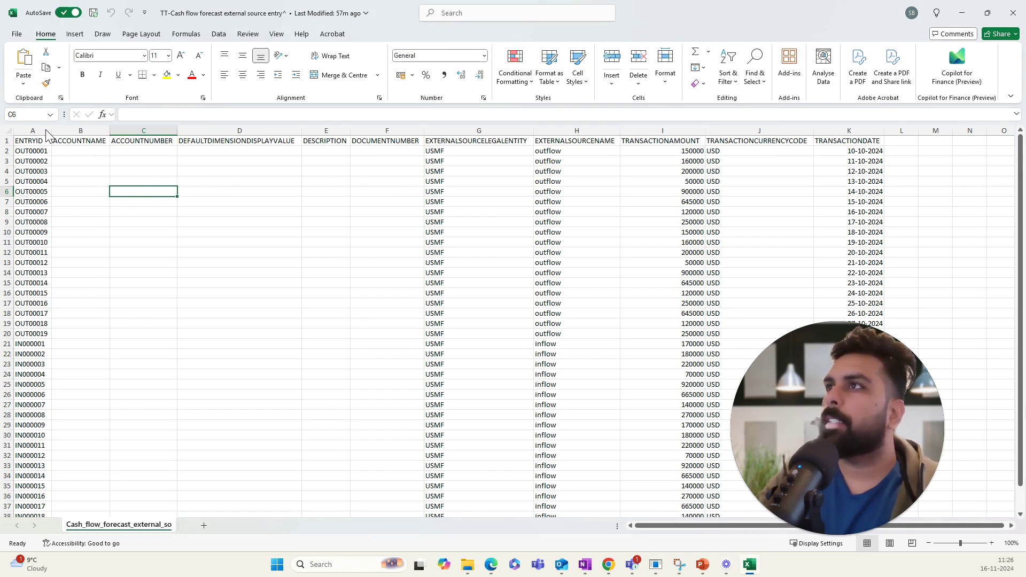
click(65, 151)
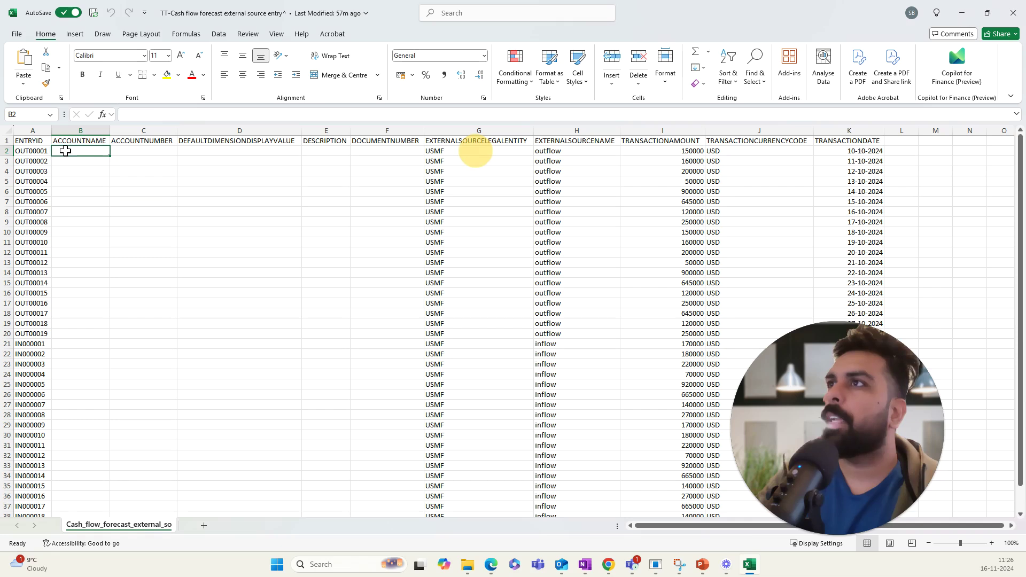
click(34, 435)
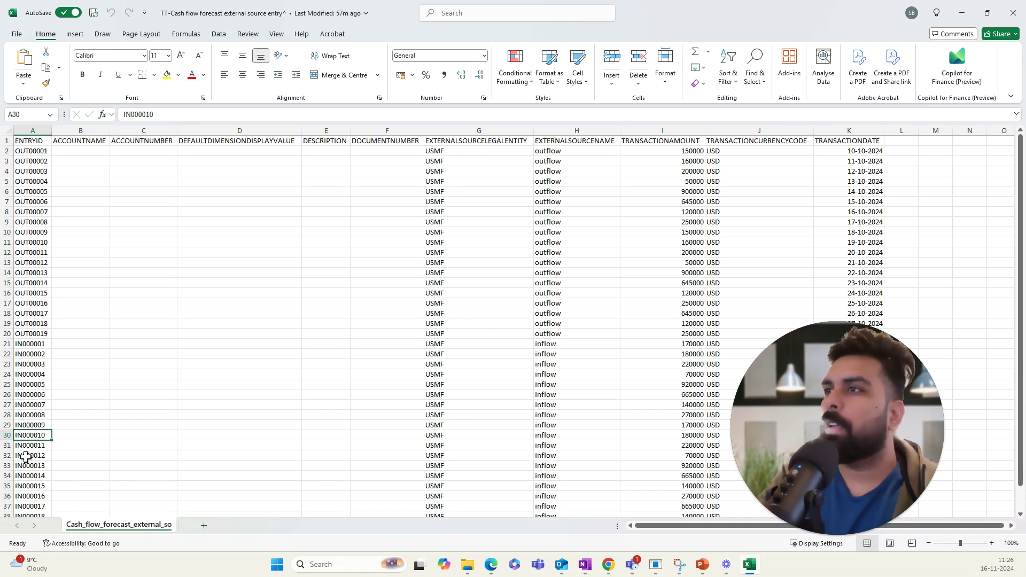
click(170, 241)
click(284, 238)
click(344, 240)
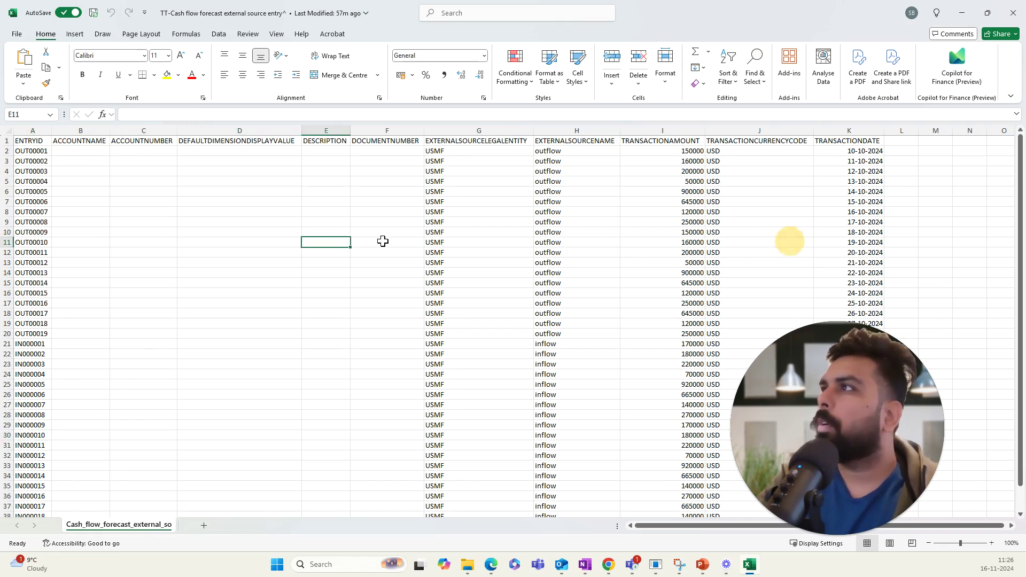
click(382, 241)
click(447, 142)
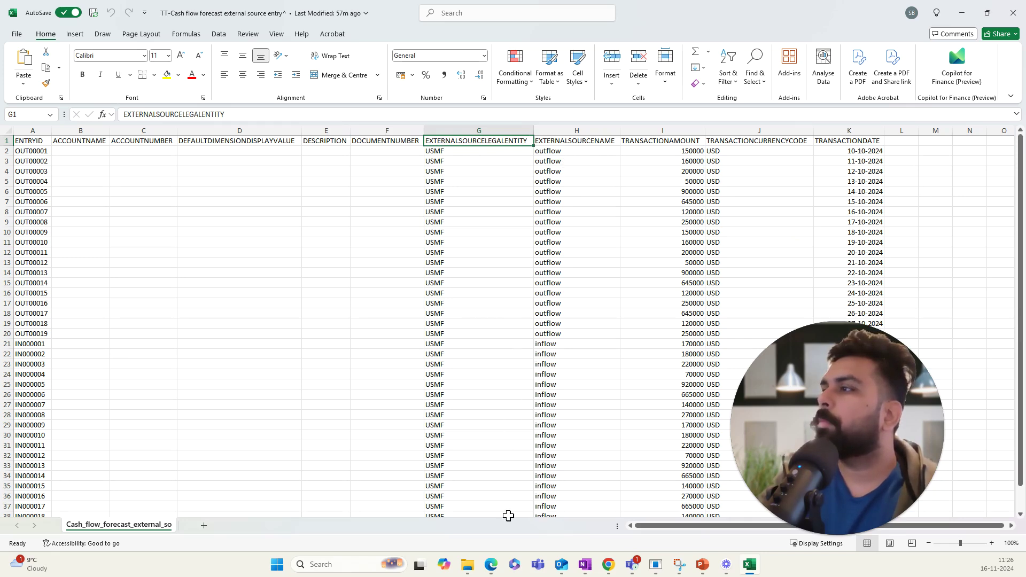
- Switch to Finance and Operations in Edge and reopen the external source settings of the cash flow forecast setup
click(749, 566)
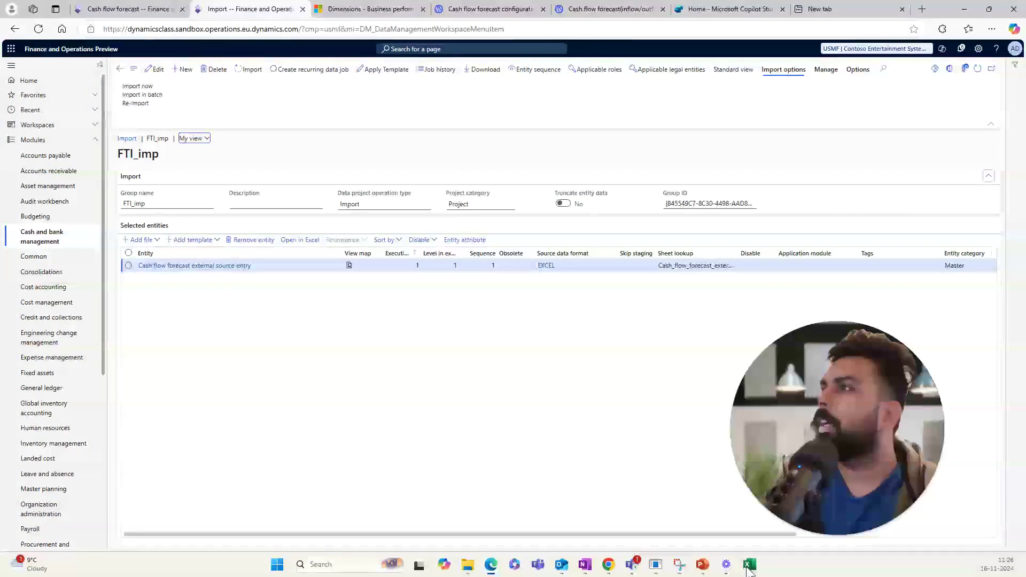
click(107, 9)
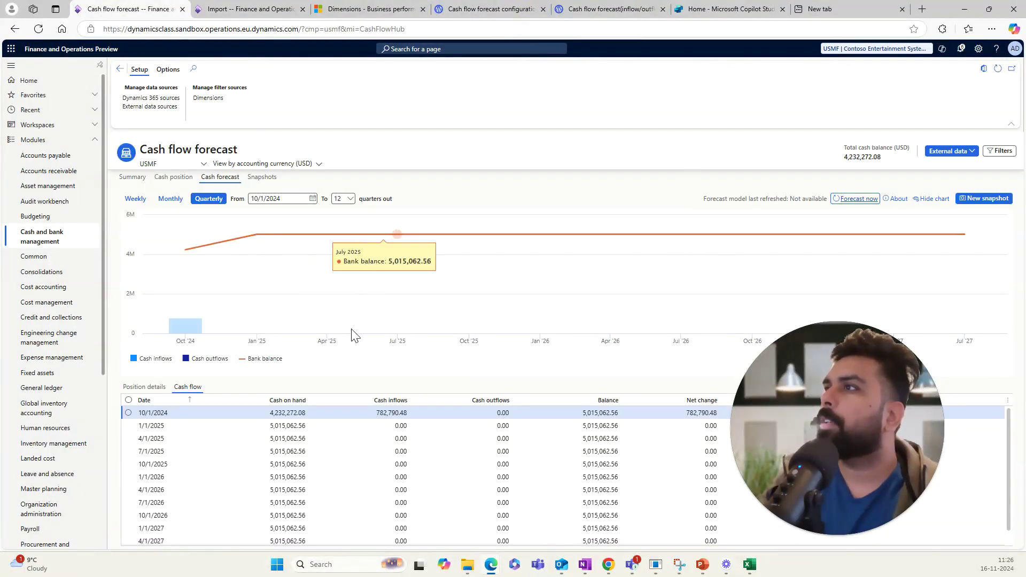
click(96, 233)
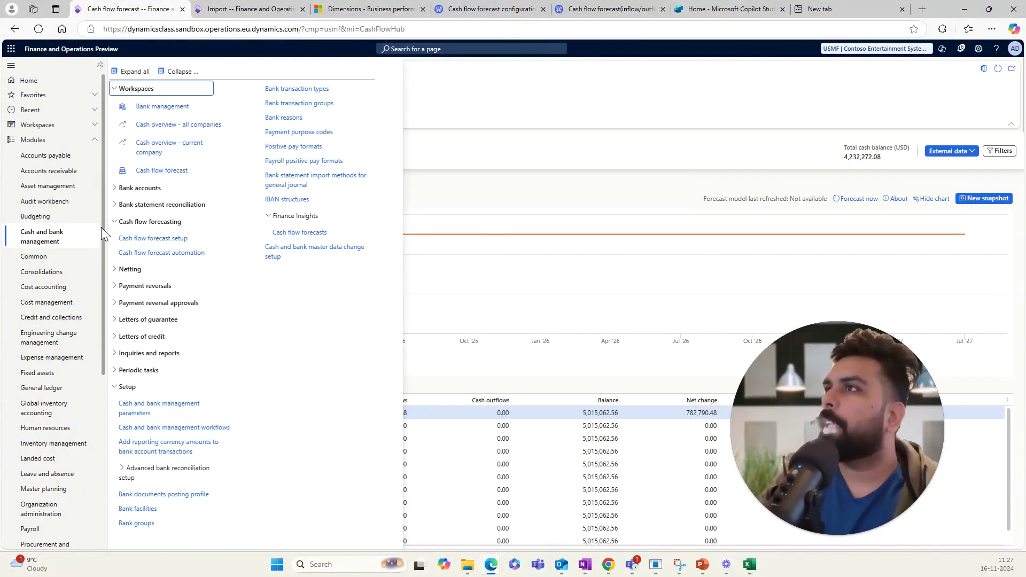
click(146, 238)
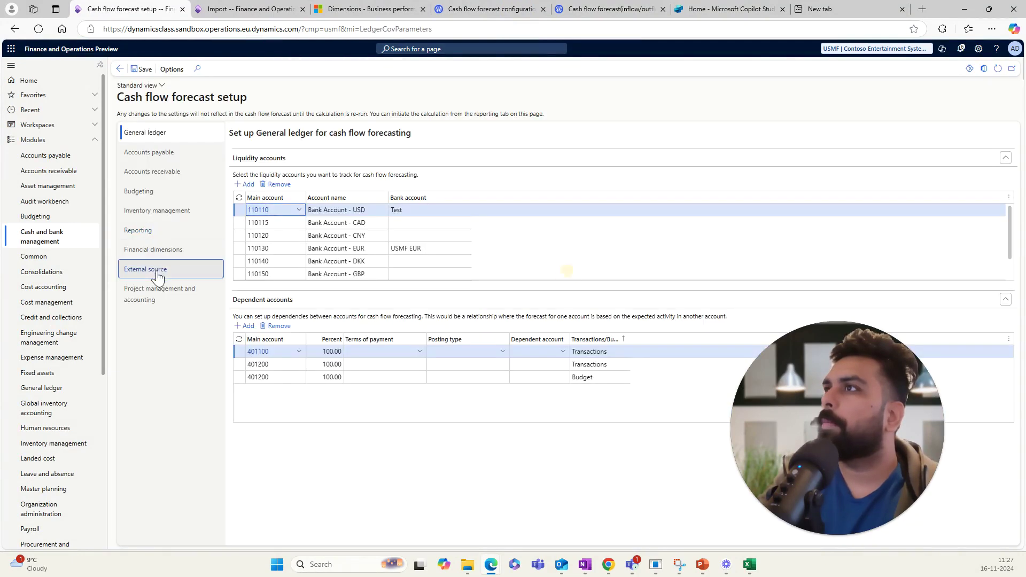
click(145, 269)
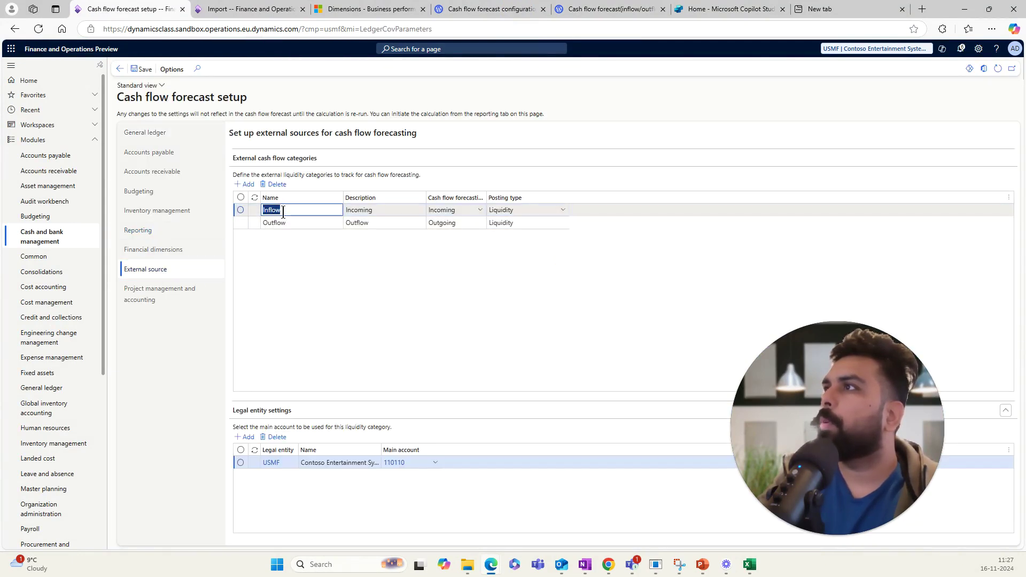
- Switch to the Excel workbook and examine the external source name, transaction amount, currency code and transaction date columns
click(747, 566)
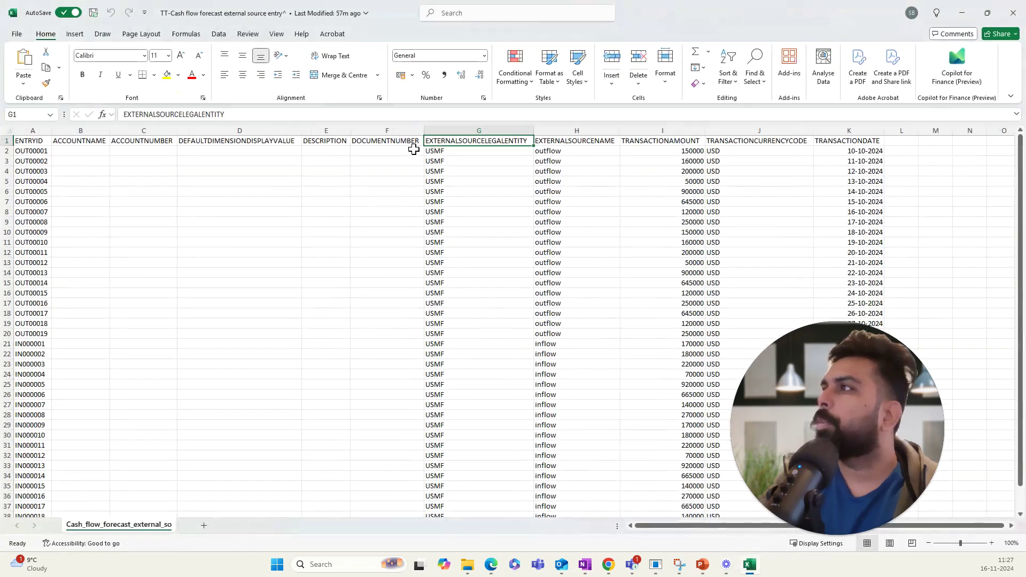
click(559, 180)
scroll(543, 209, down, 2)
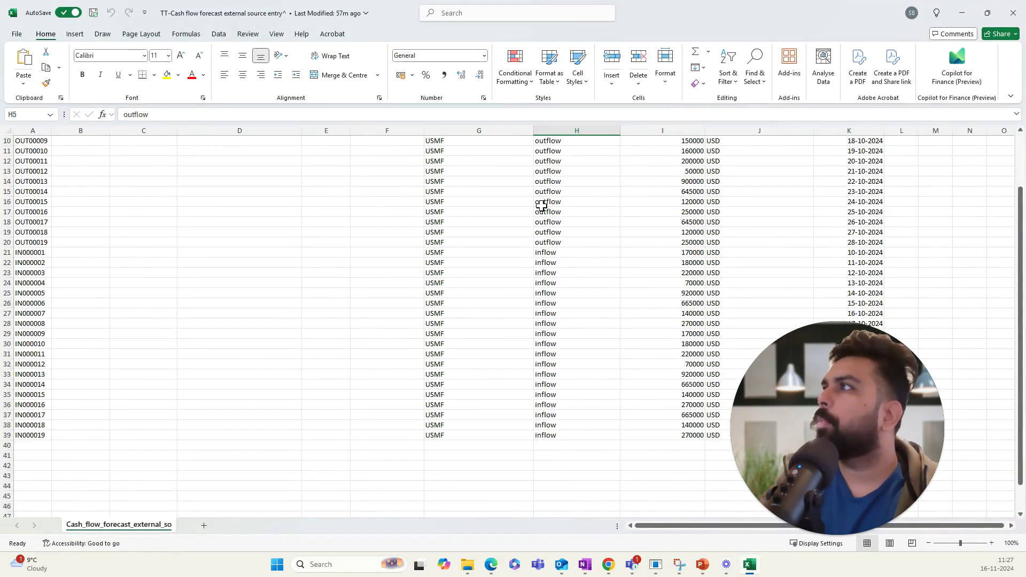
scroll(543, 214, up, 2)
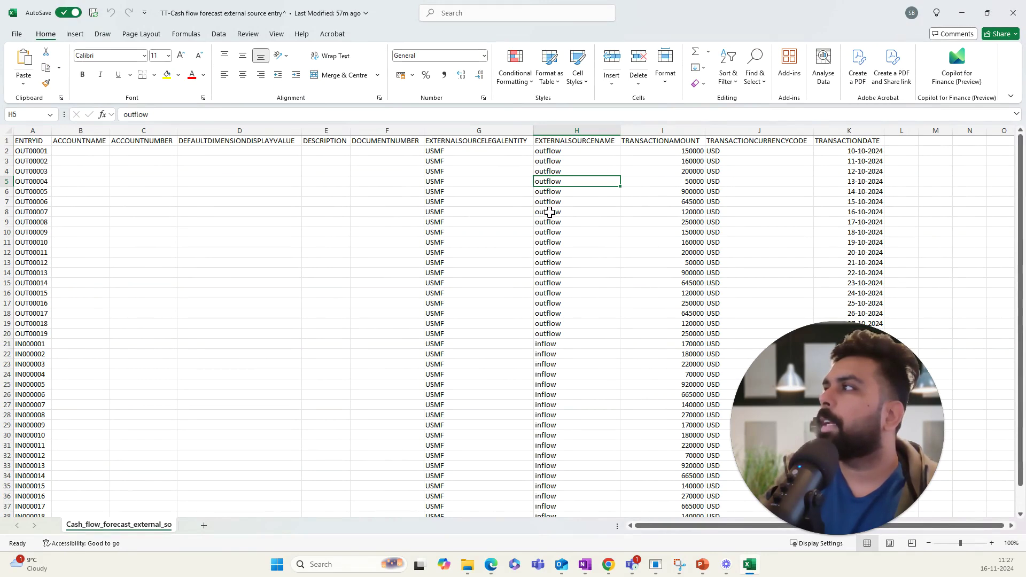
click(678, 170)
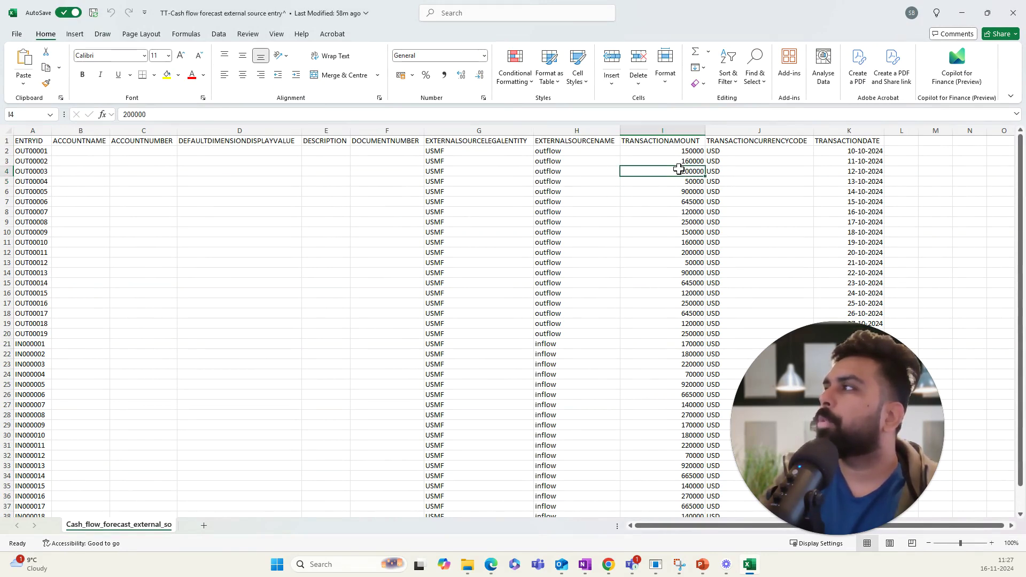
click(744, 164)
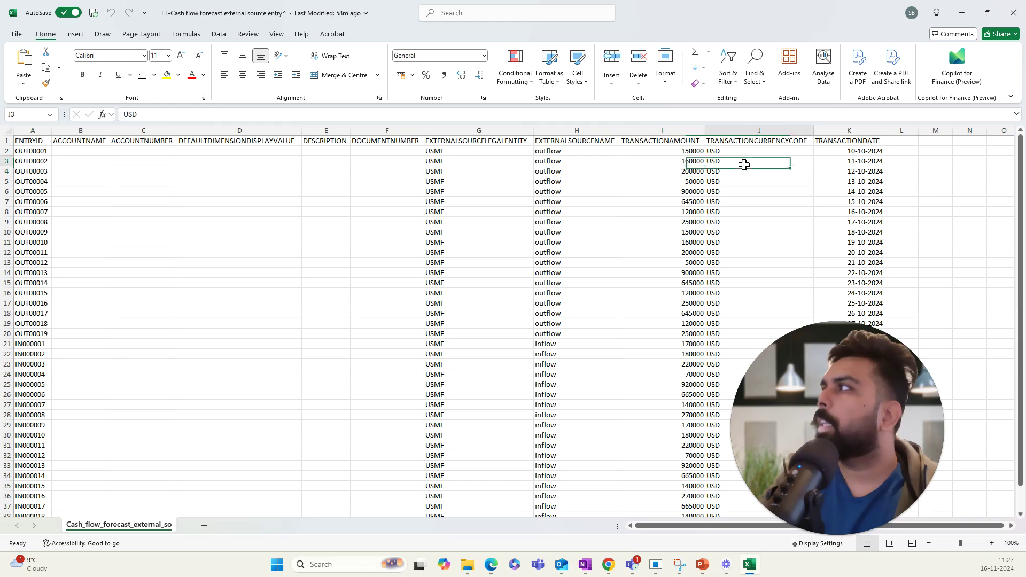
click(867, 164)
scroll(291, 271, down, 2)
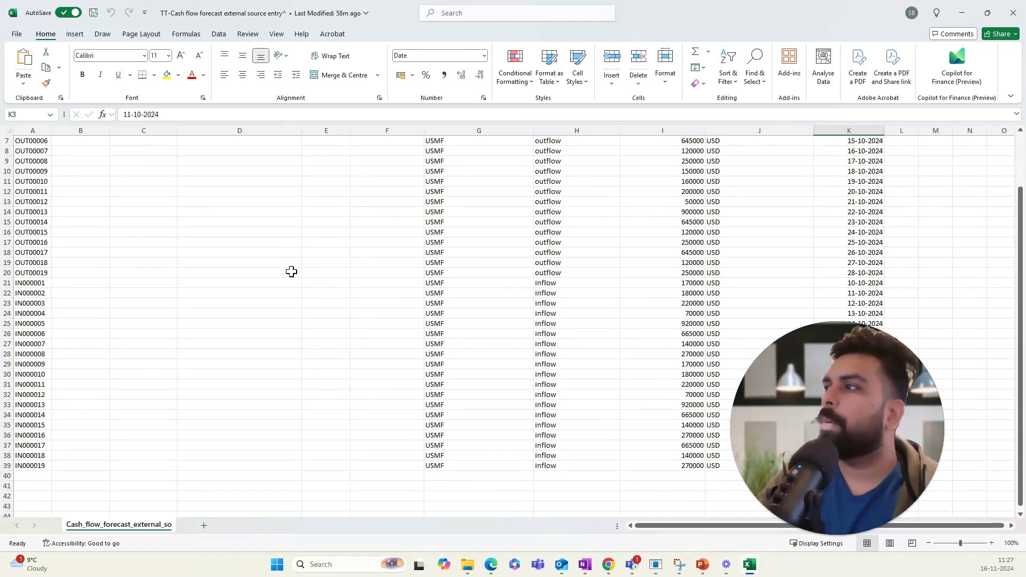
scroll(307, 274, up, 2)
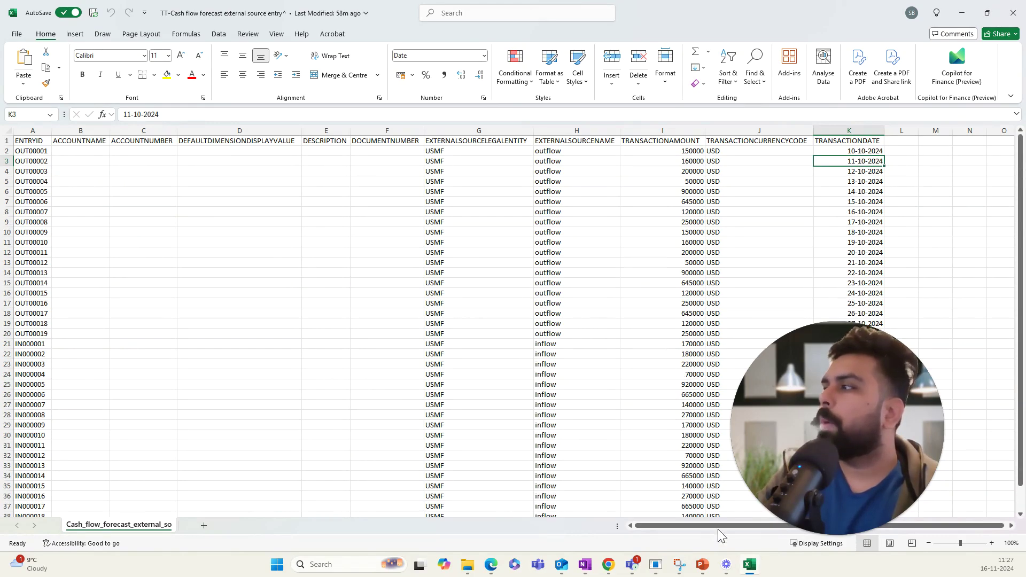
- Switch back to Edge and view the Cash flow forecast external source entry entity in the FTI_imp import project
click(750, 567)
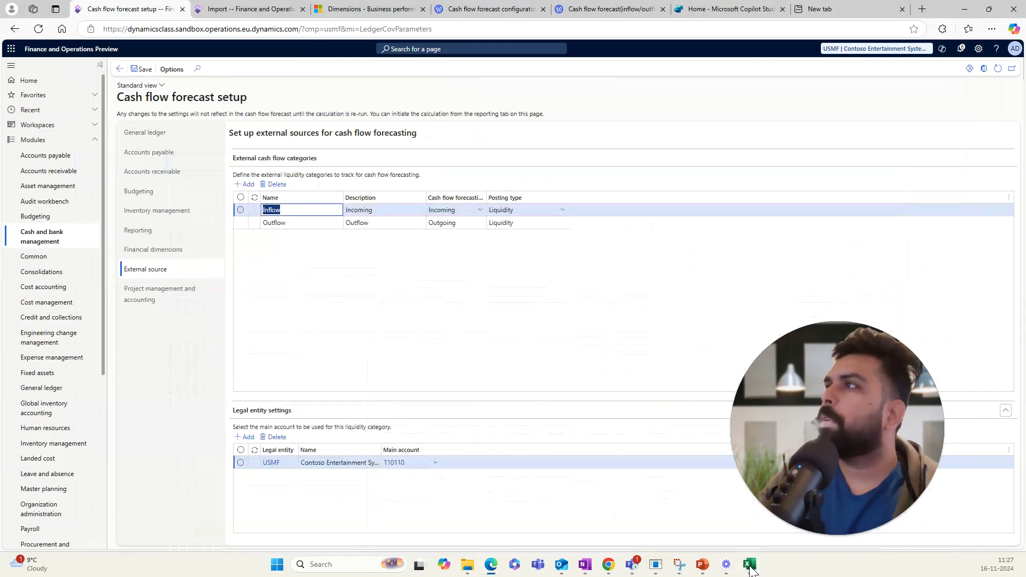
click(246, 9)
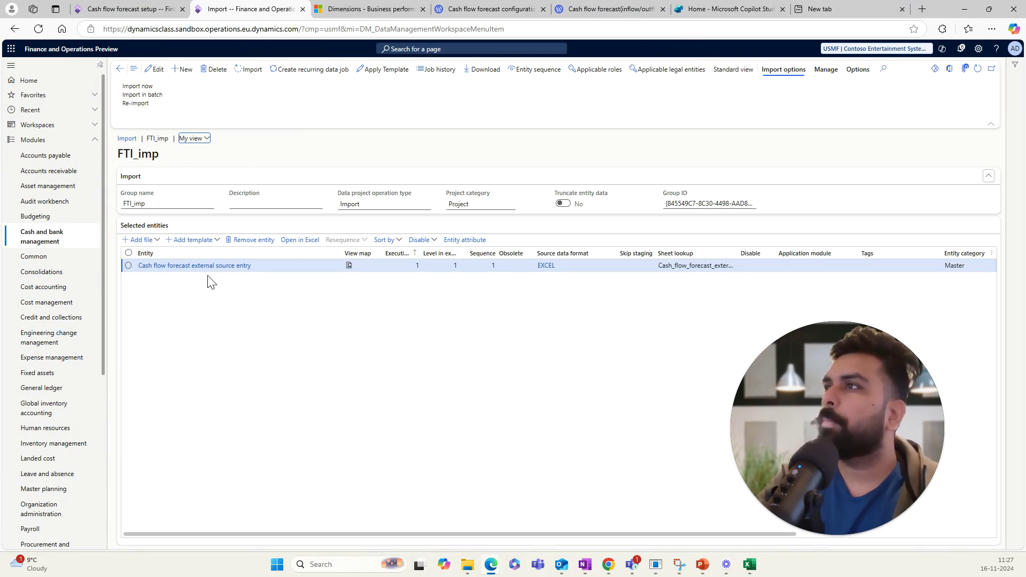
mouse_move(183, 272)
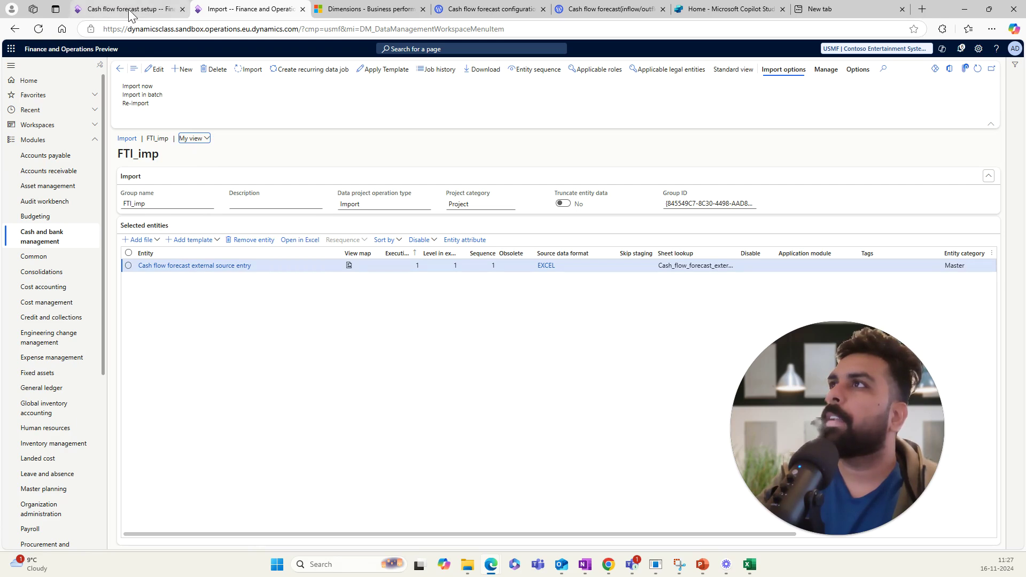
- Open the Cash flow forecast workspace and examine the cash inflows and outflows in the daily cash position details
click(82, 237)
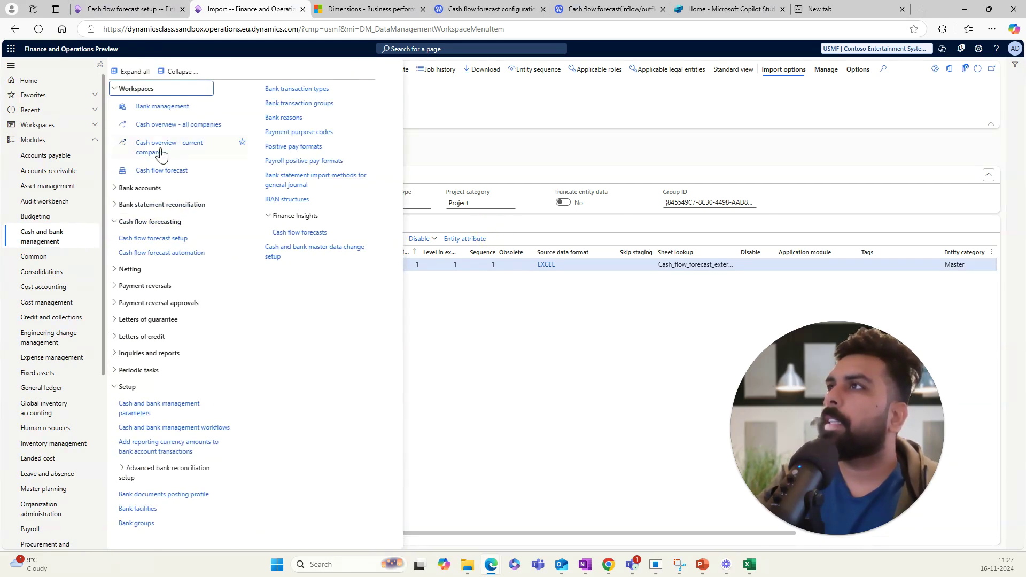
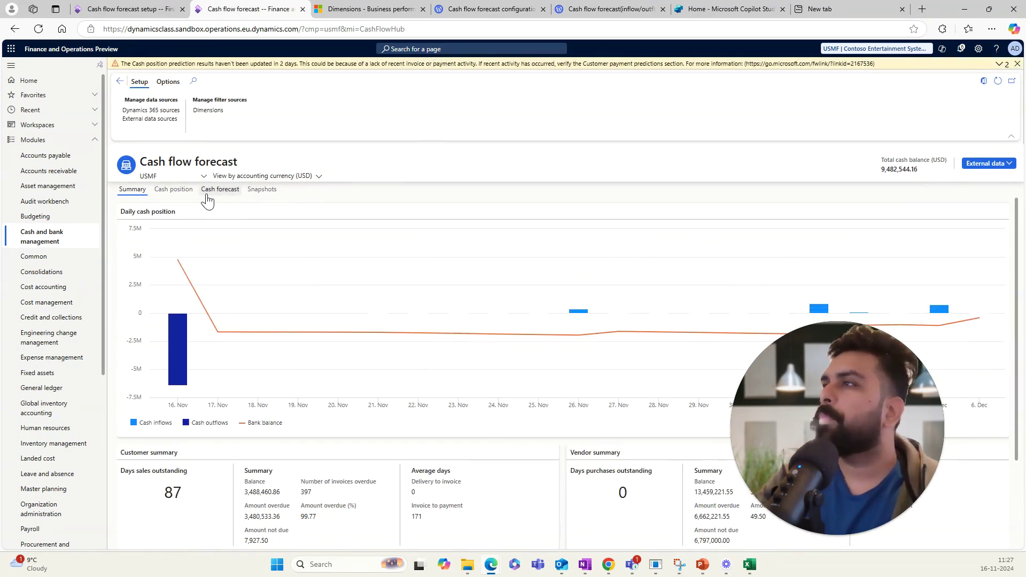
click(217, 196)
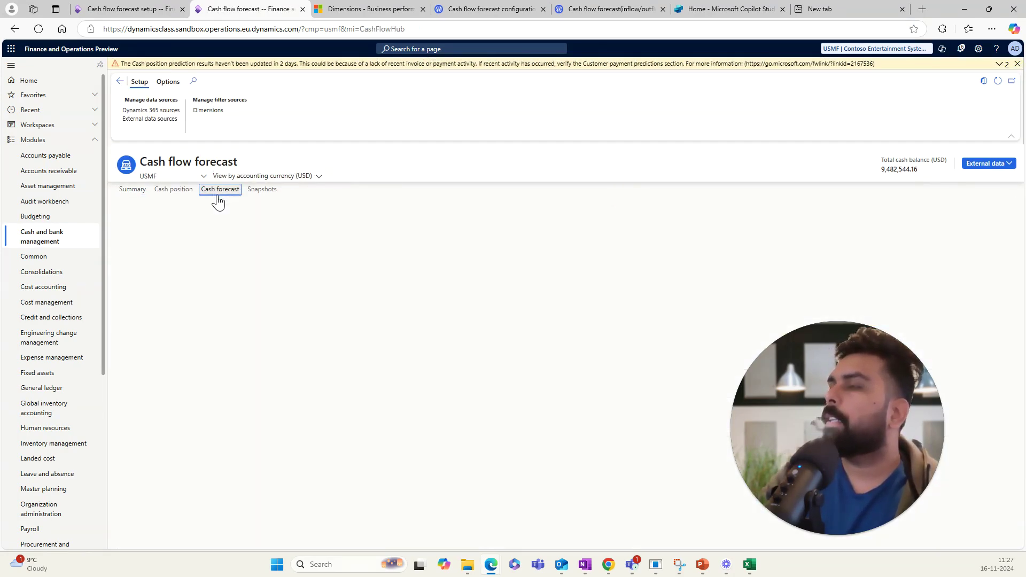
click(186, 195)
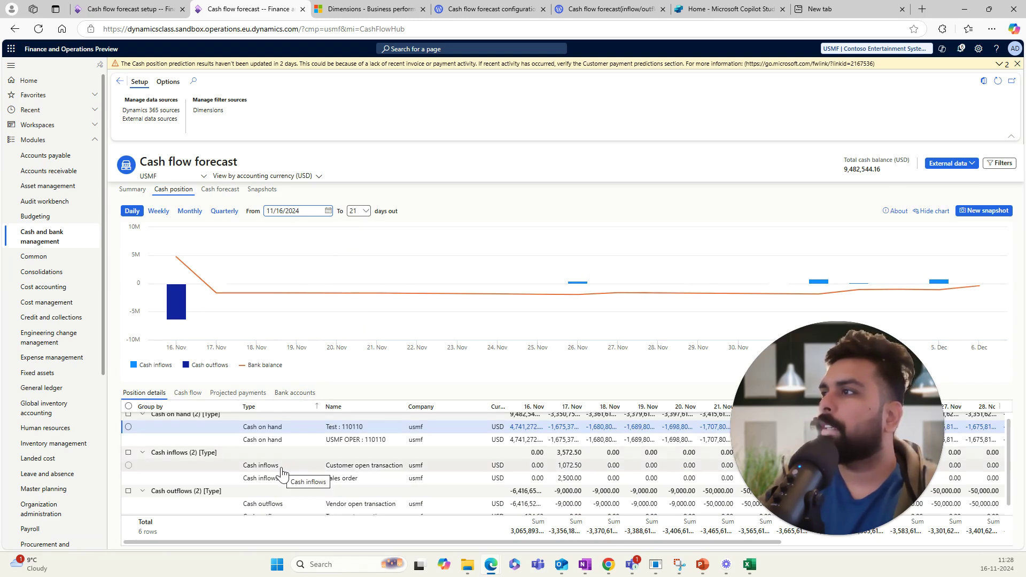
scroll(246, 472, down, 1)
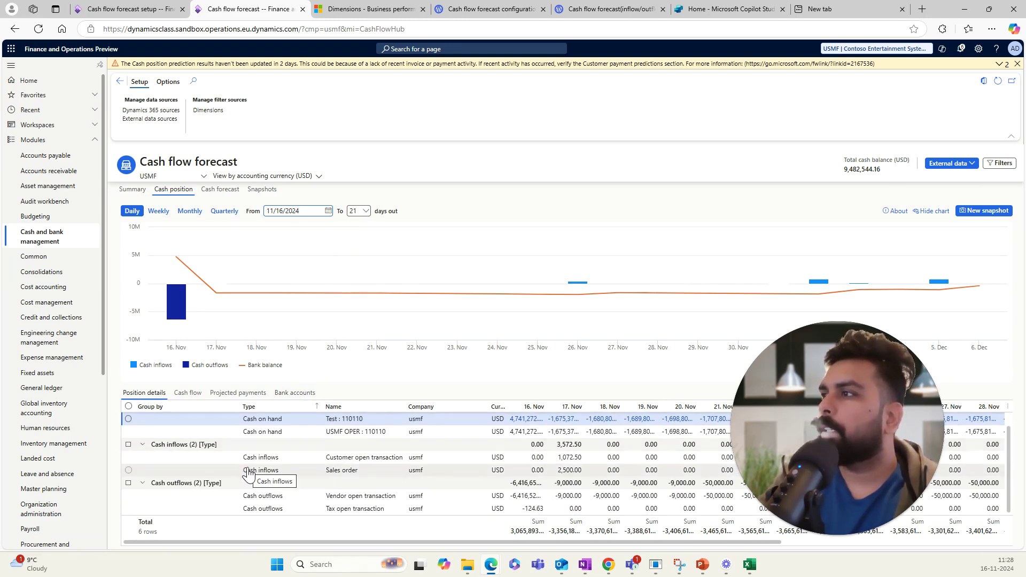
- Examine the daily cash flow figures and the bank account balances for the cash position
scroll(250, 476, up, 1)
click(196, 396)
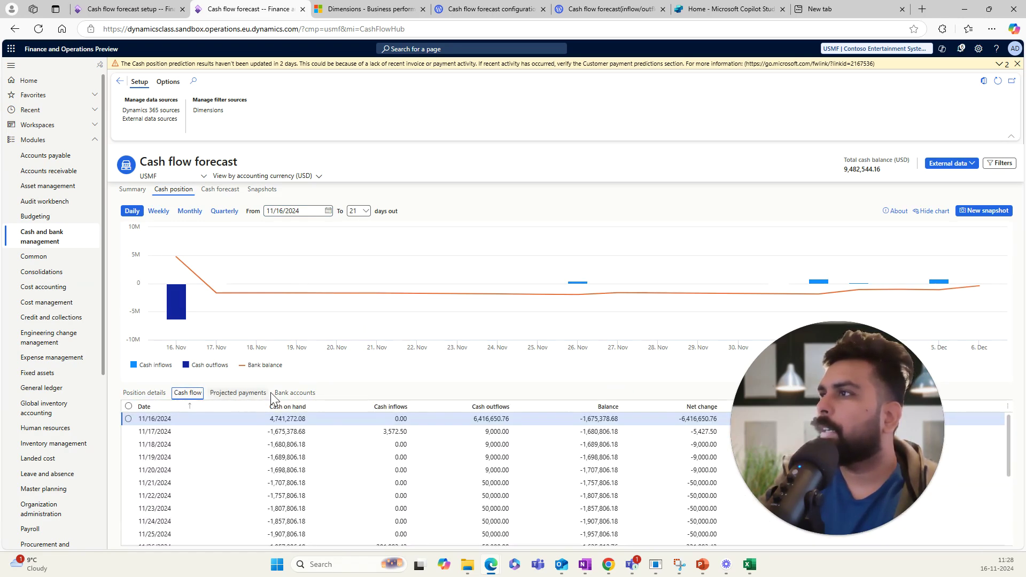
click(295, 393)
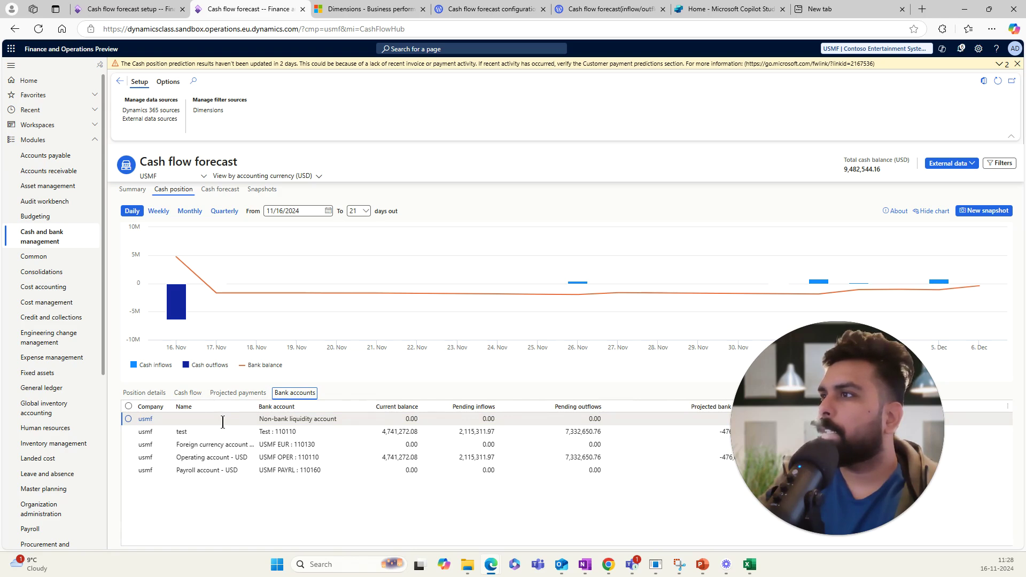
- Open the weekly cash forecast and examine its cash on hand, inflow and outflow lines
click(219, 190)
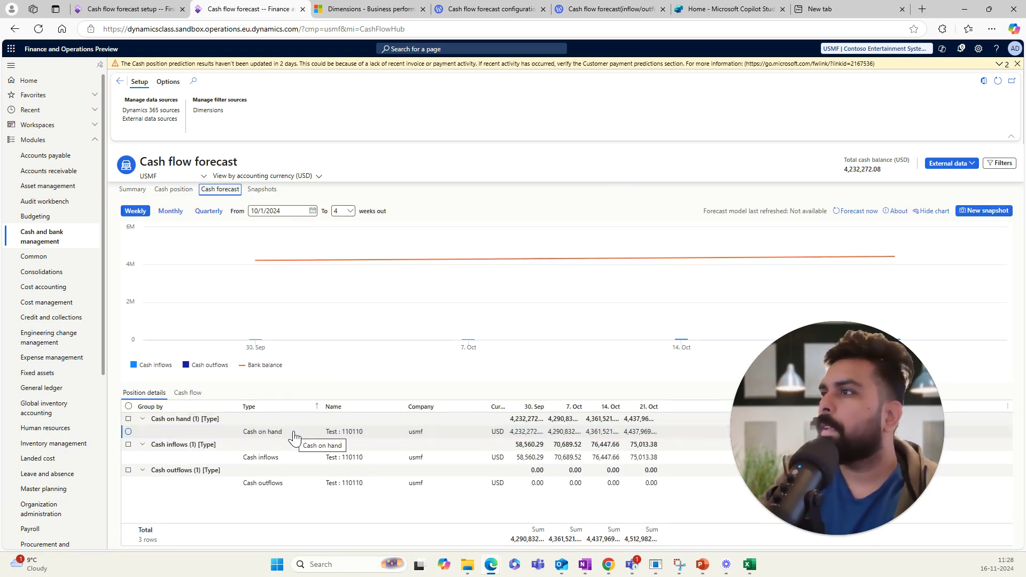
click(264, 484)
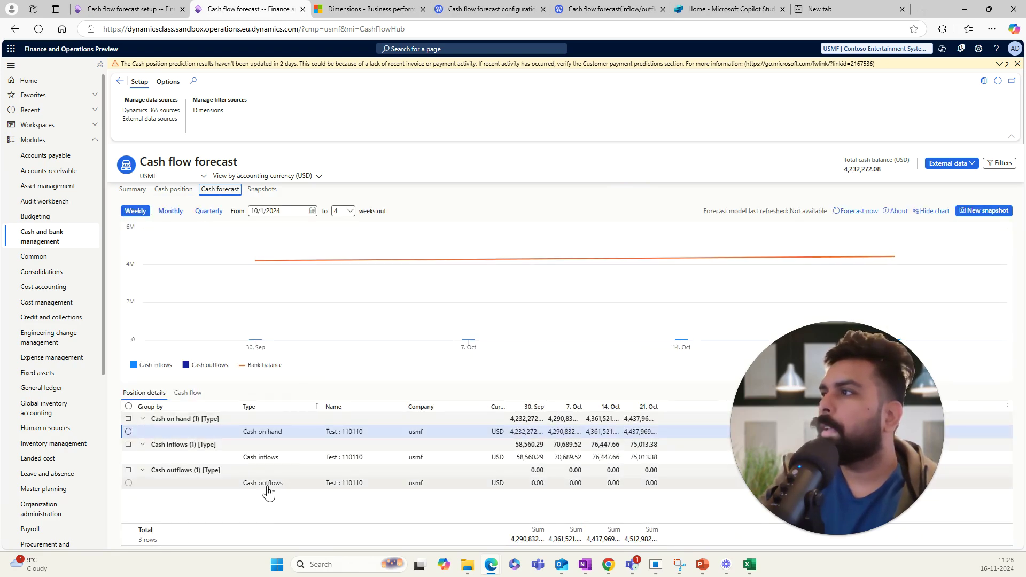
click(355, 458)
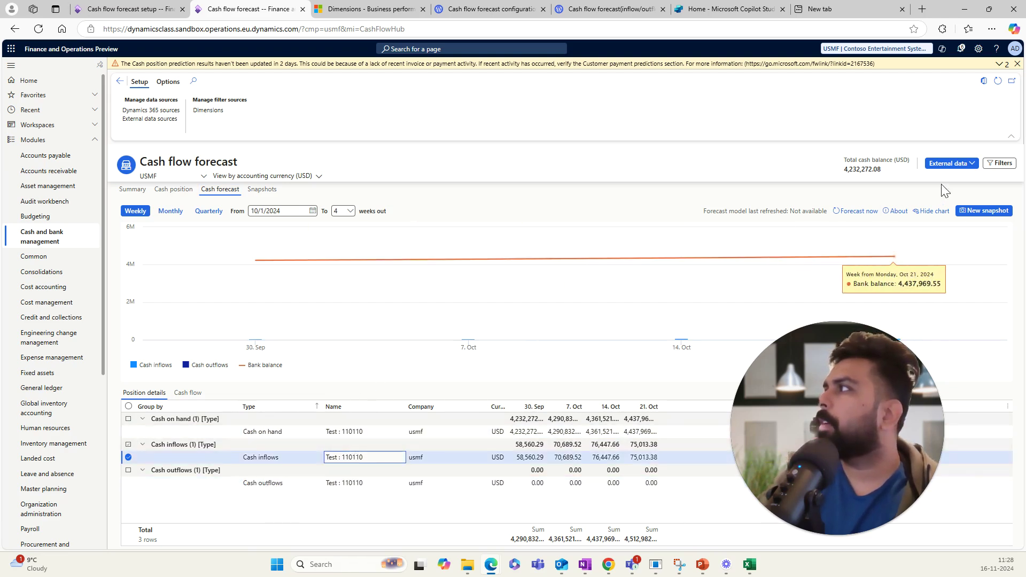
- Open the existing external data for editing in Excel and examine the inflow and outflow entries
click(947, 163)
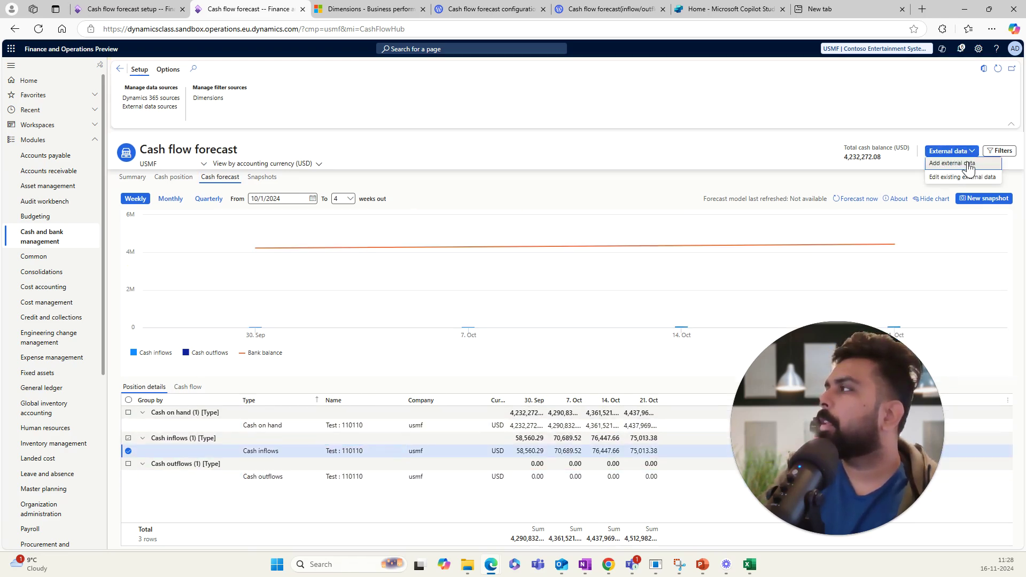
click(940, 179)
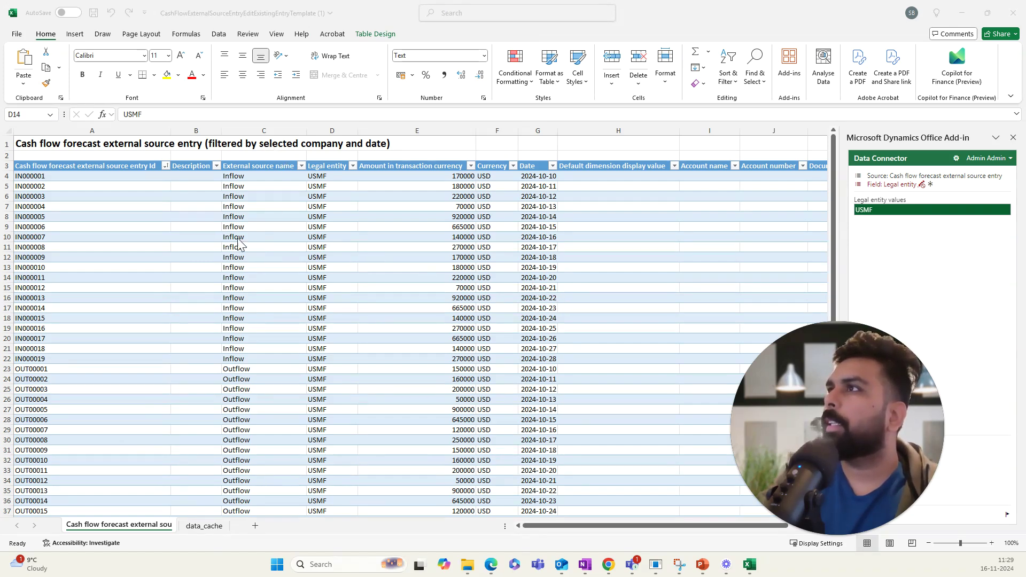
scroll(317, 275, down, 2)
scroll(316, 275, up, 2)
click(485, 199)
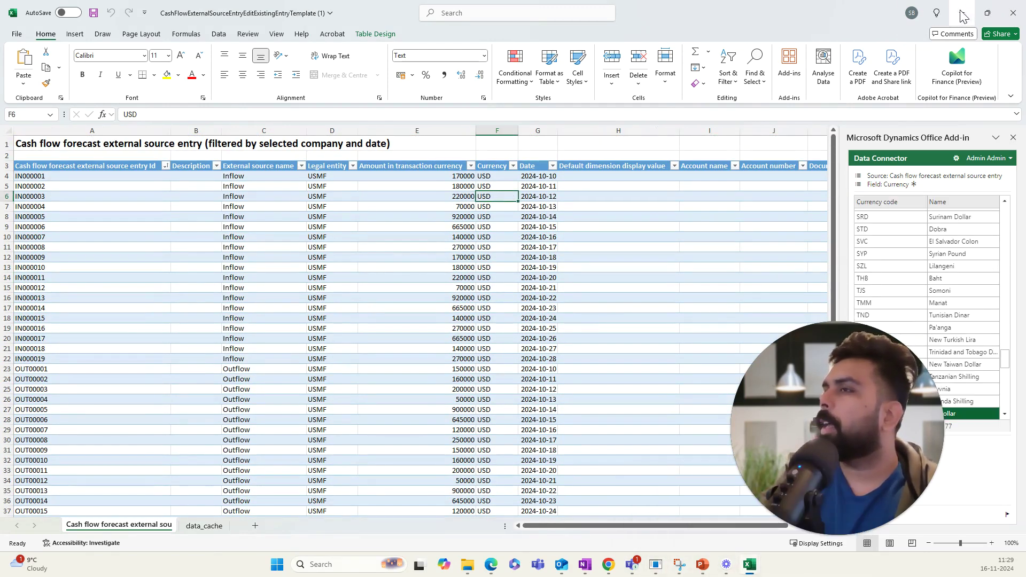
click(961, 13)
drag(956, 15, 911, 49)
click(940, 44)
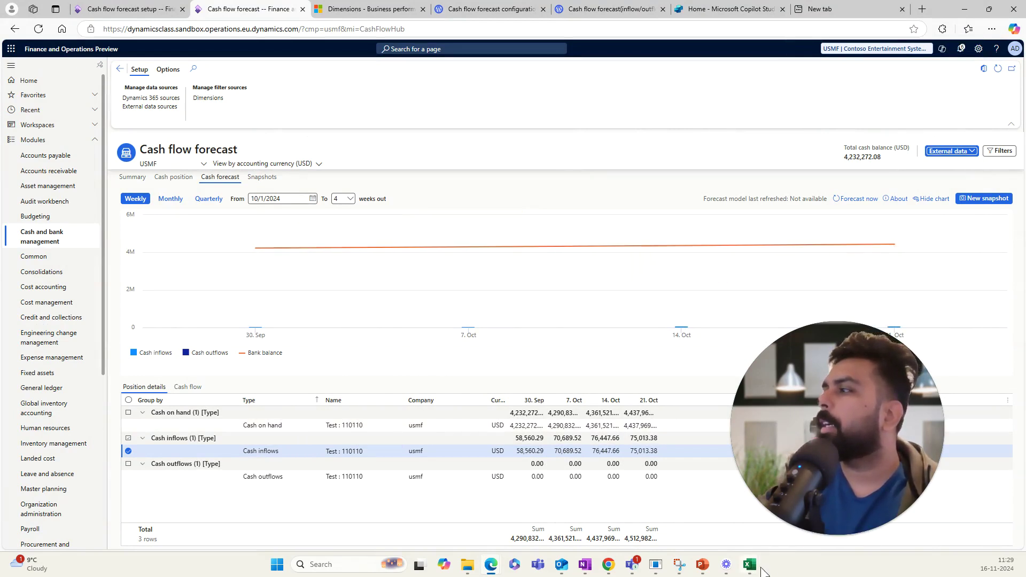
mouse_move(754, 568)
click(770, 537)
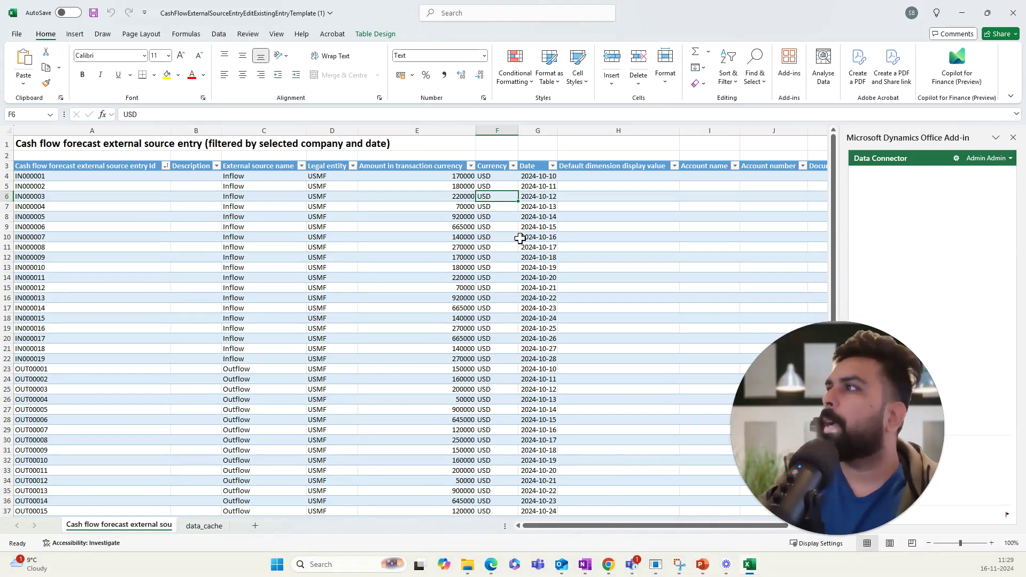
click(460, 215)
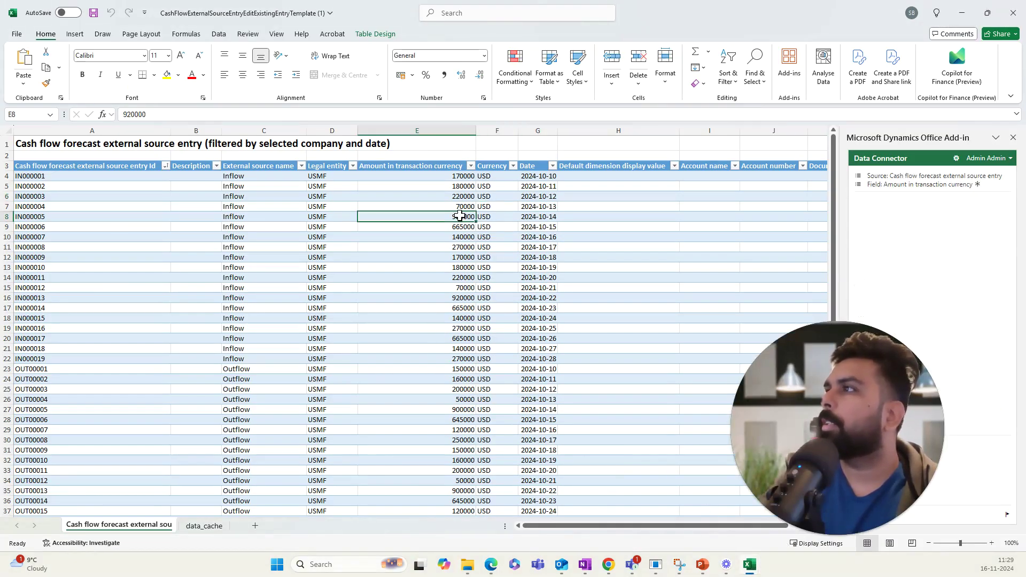
key(End)
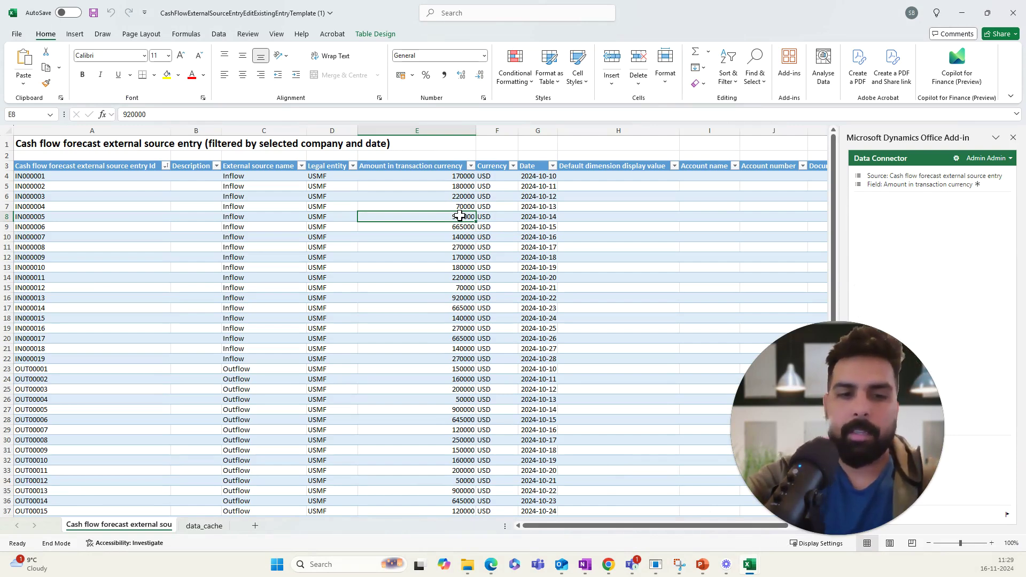
text(10000000000)
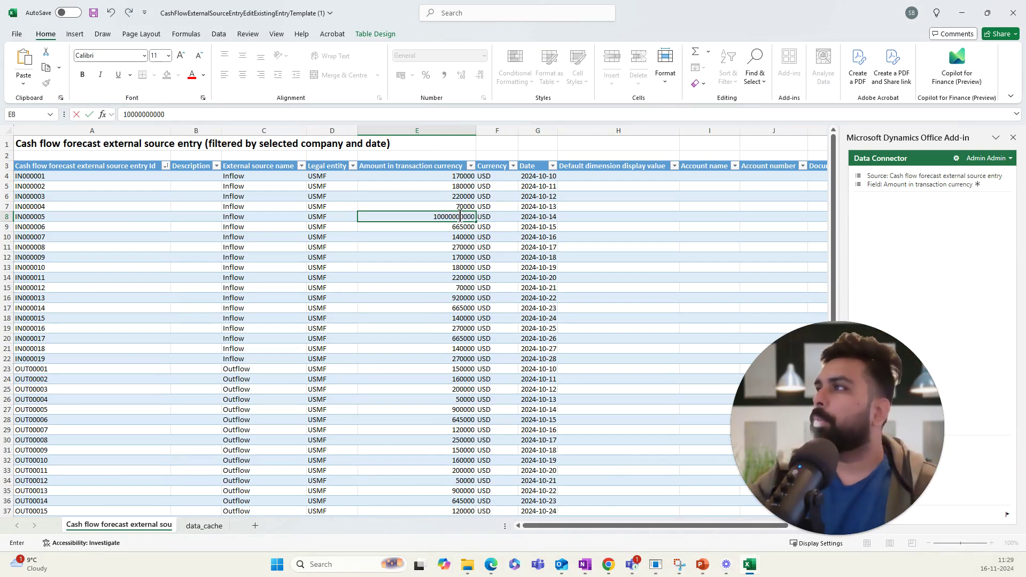
click(536, 297)
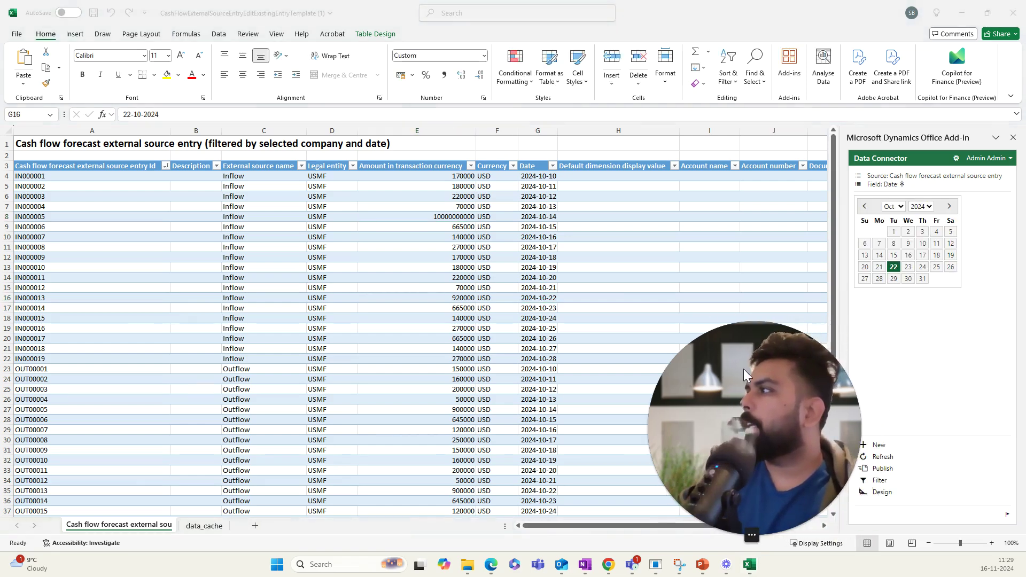
click(882, 468)
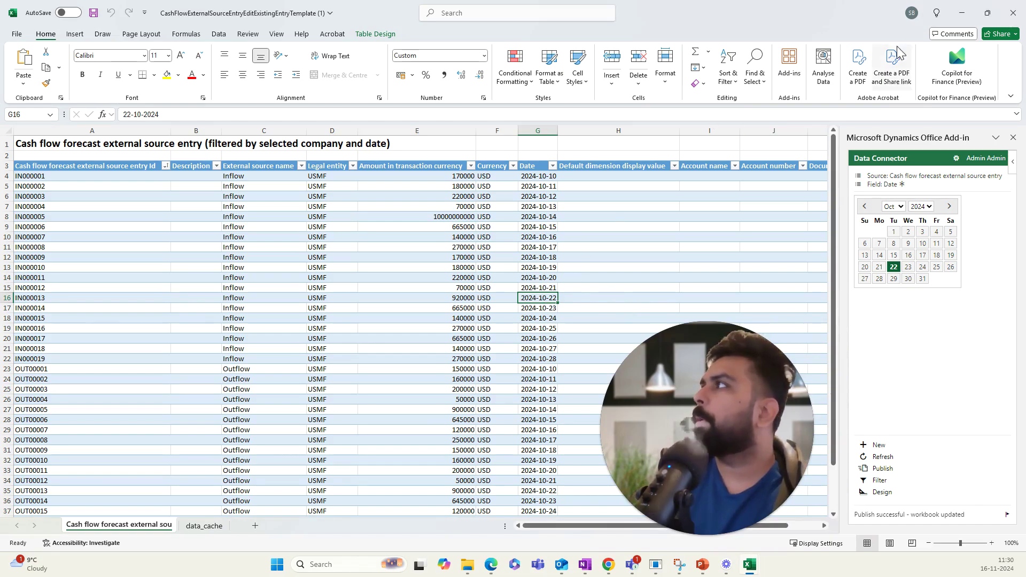
- Switch back to Edge and refresh the Cash flow forecast workspace
key(alt+Tab)
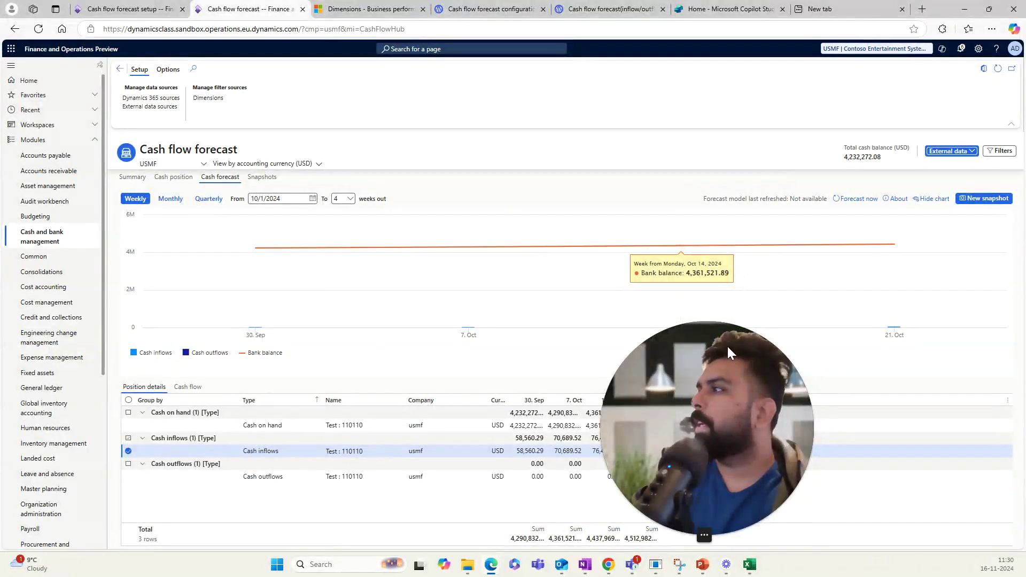
click(870, 205)
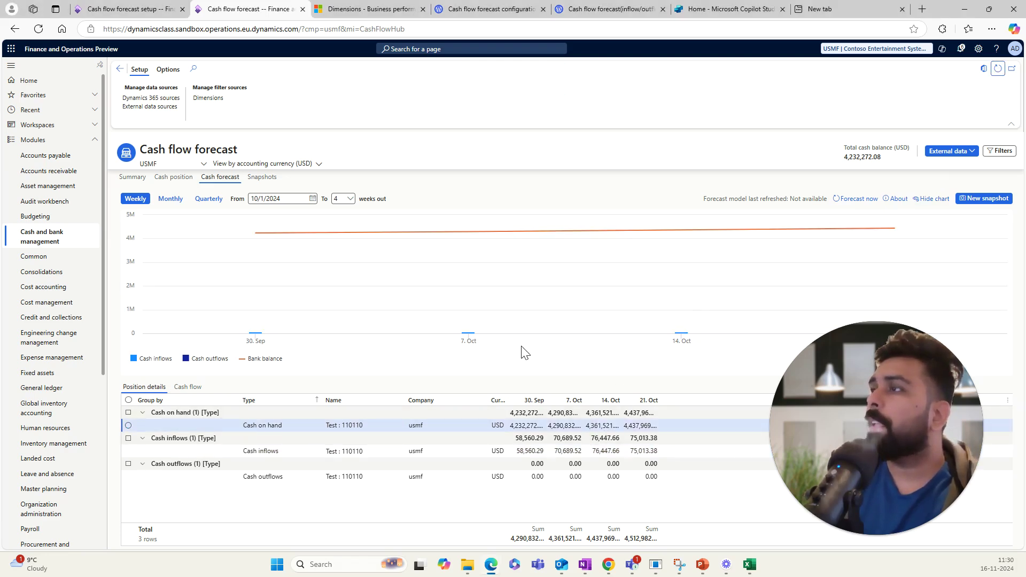
click(973, 154)
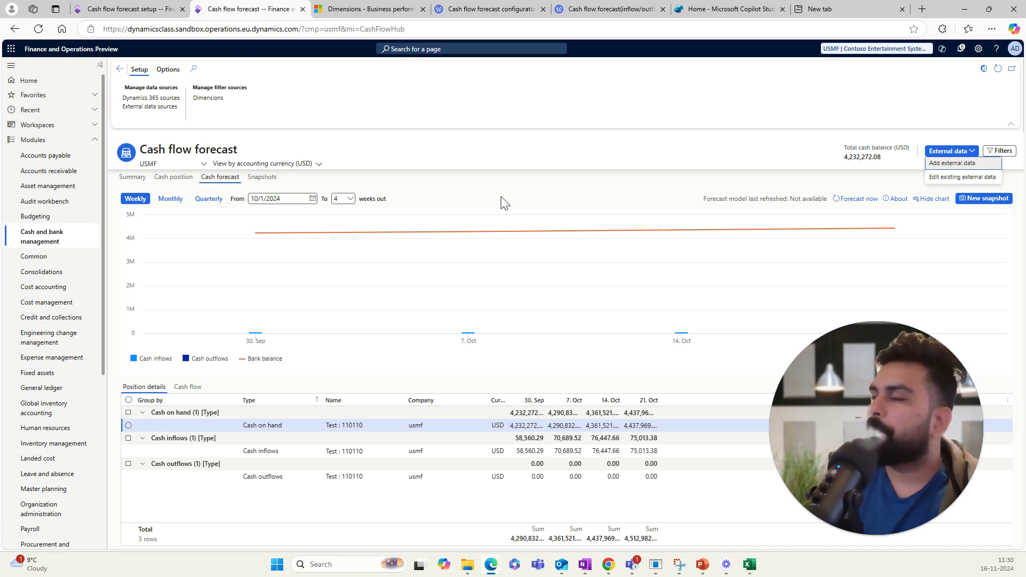
key(Escape)
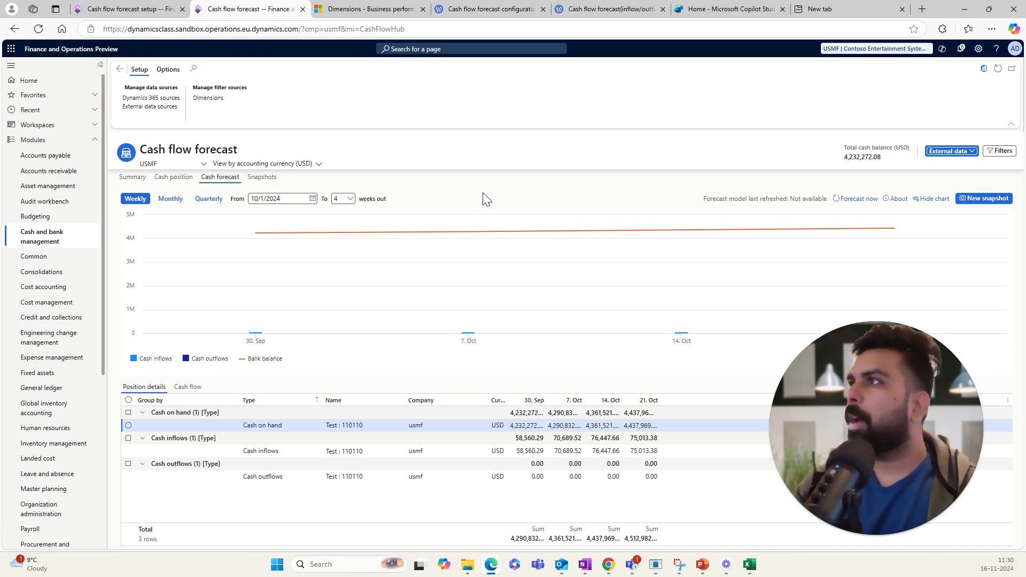
- Examine the existing snapshots, the weekly cash forecast and the daily cash position
click(256, 181)
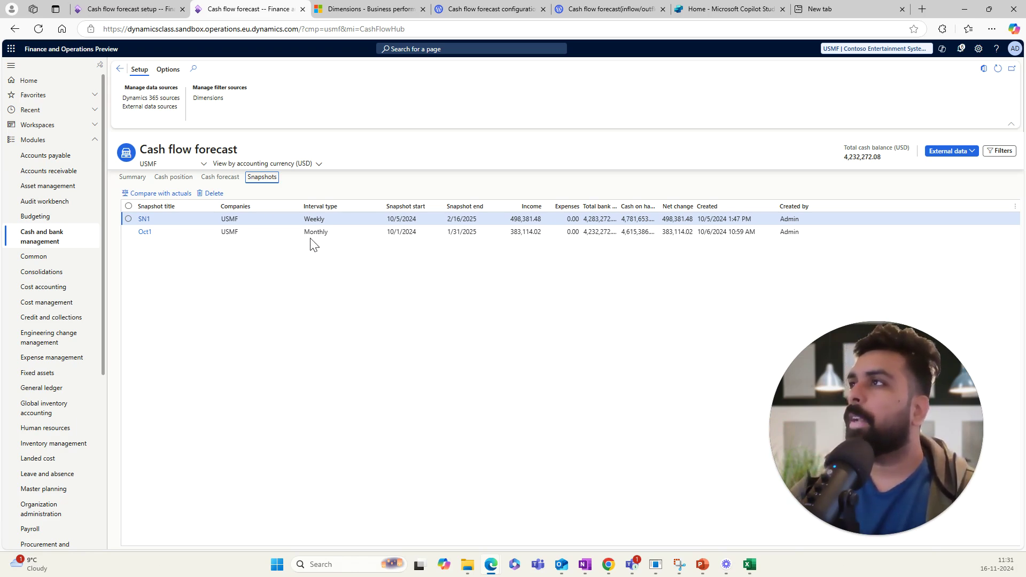
click(220, 177)
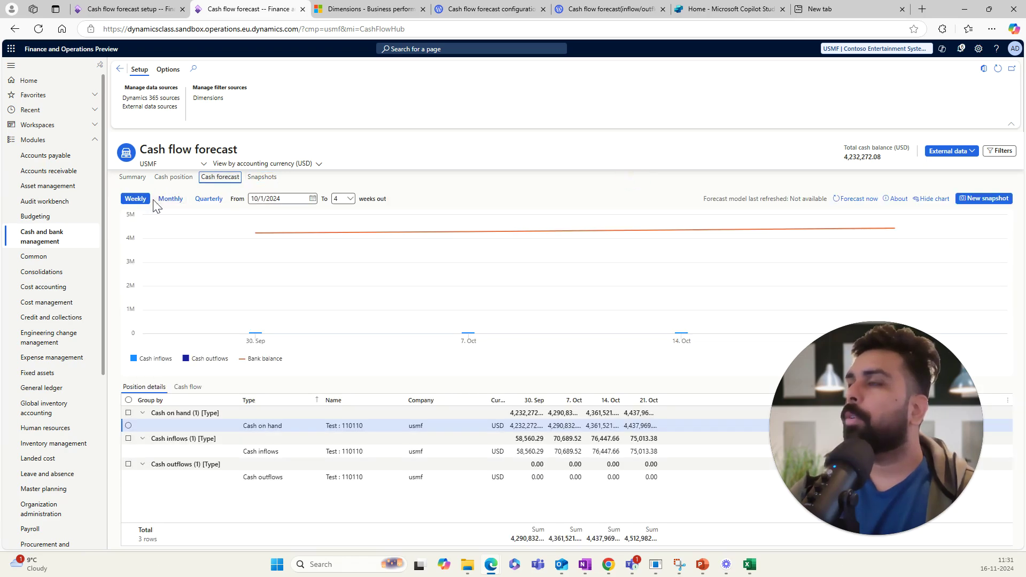
click(172, 177)
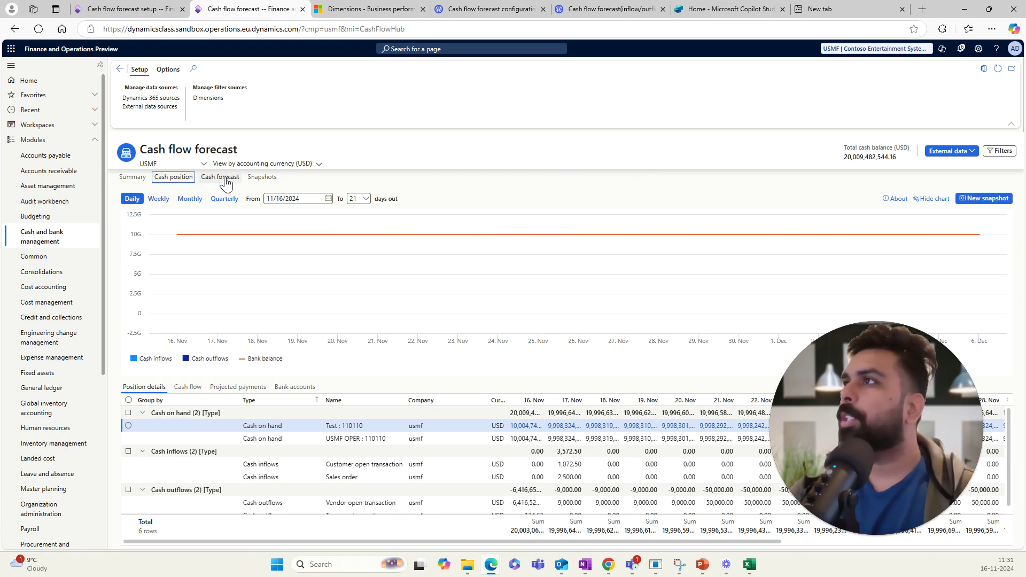
- Show the cash position by quarter with a start date of 1/1/2024
click(225, 198)
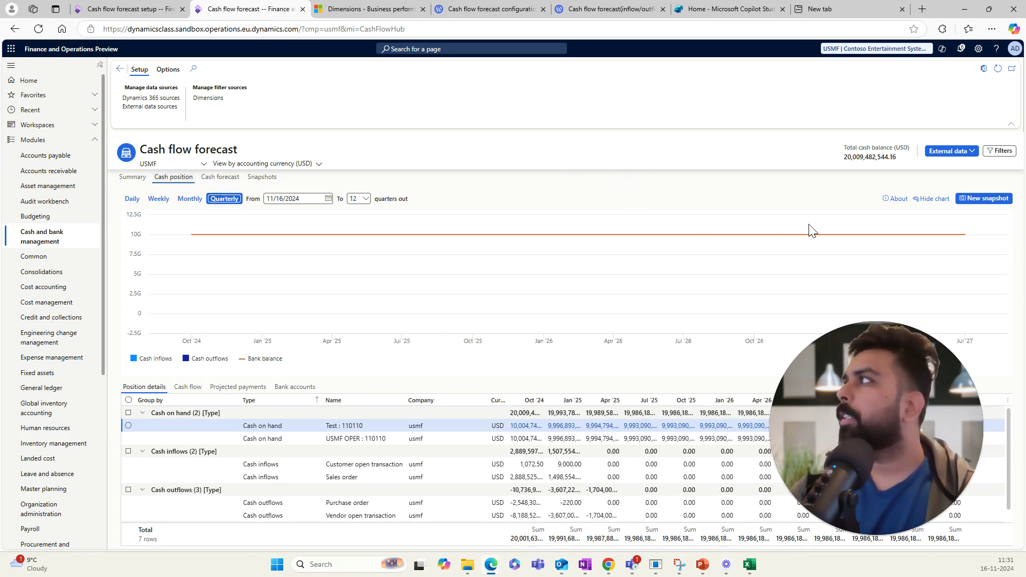
click(328, 198)
click(307, 217)
click(298, 230)
click(290, 246)
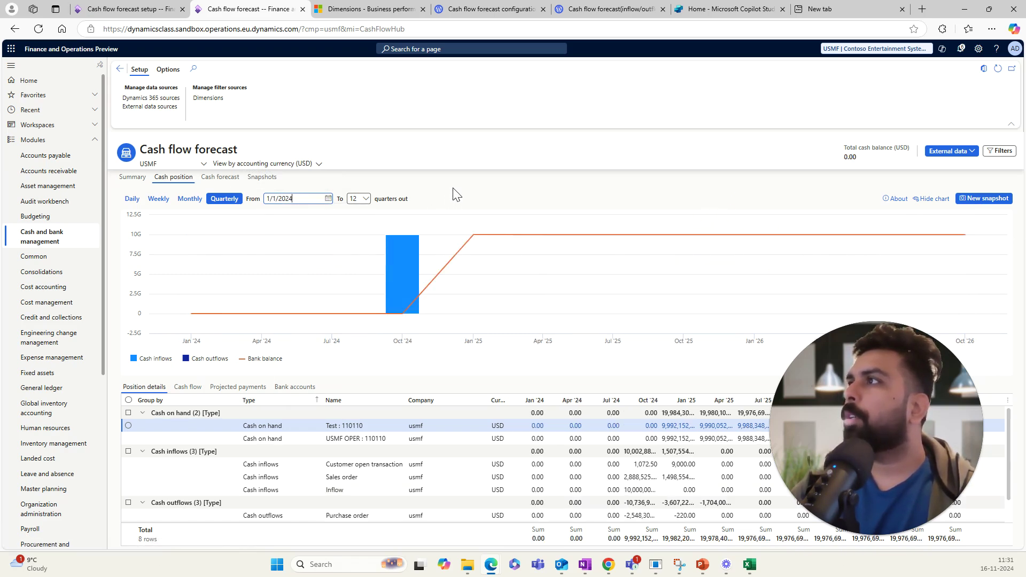
- Limit the quarterly cash position to 1 quarter out and set its start date to 7/1/2024
click(355, 198)
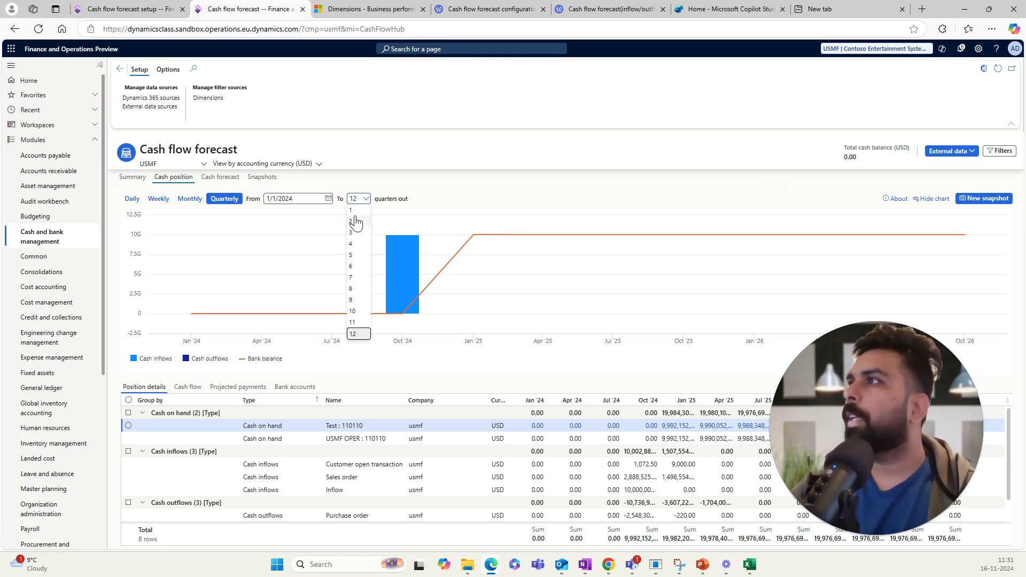
text(1)
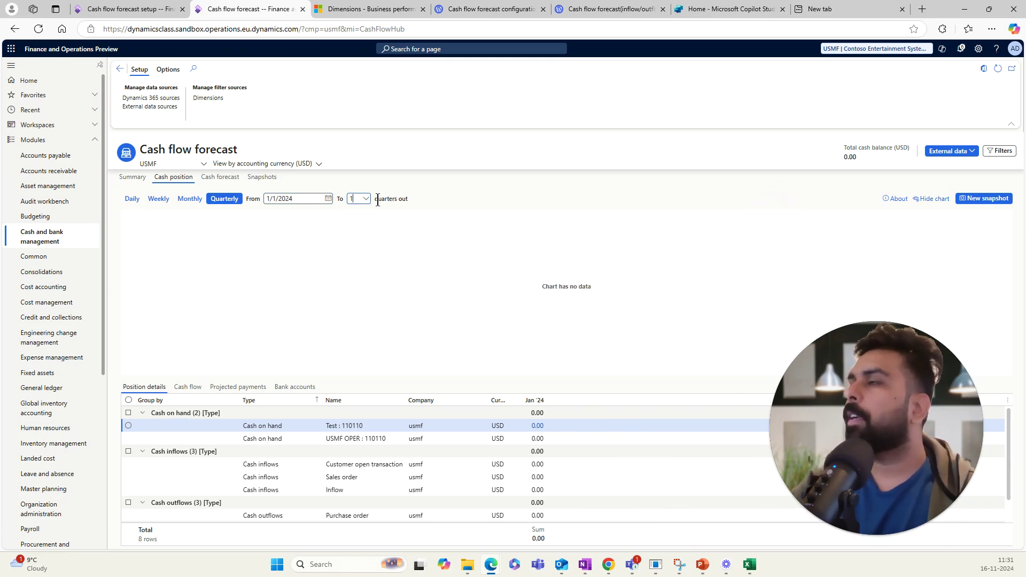
click(328, 198)
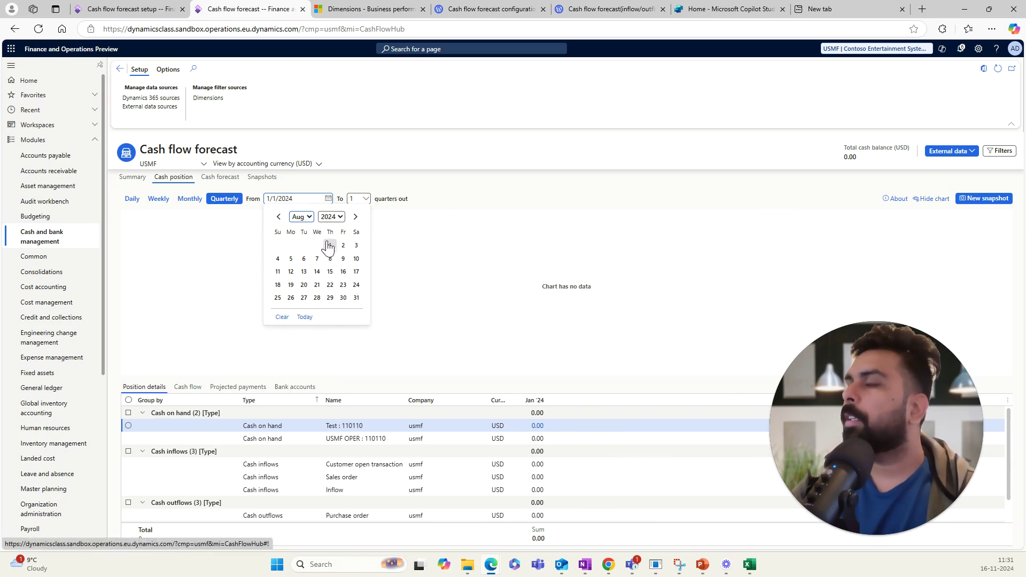
click(328, 198)
click(328, 198)
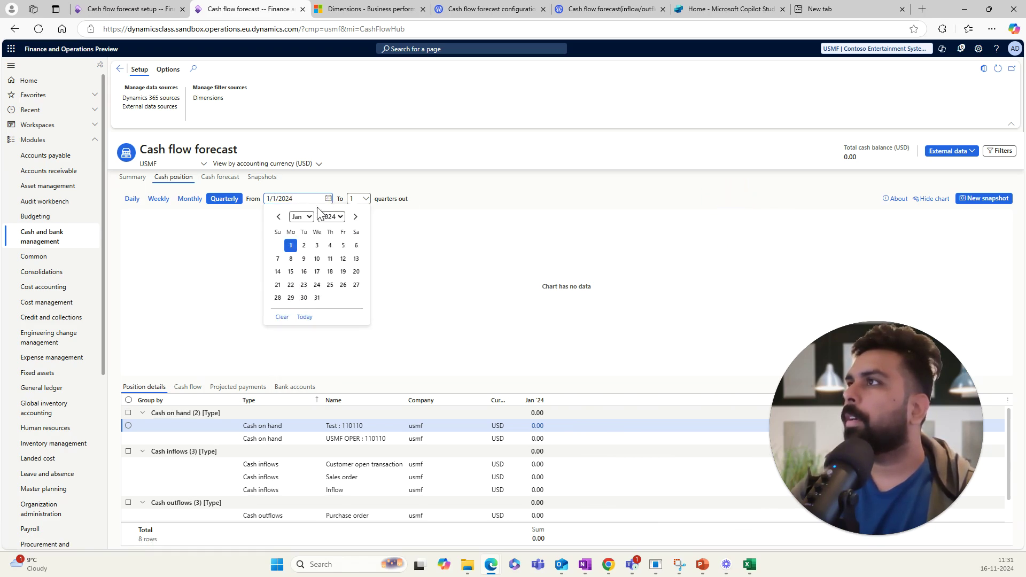
click(307, 218)
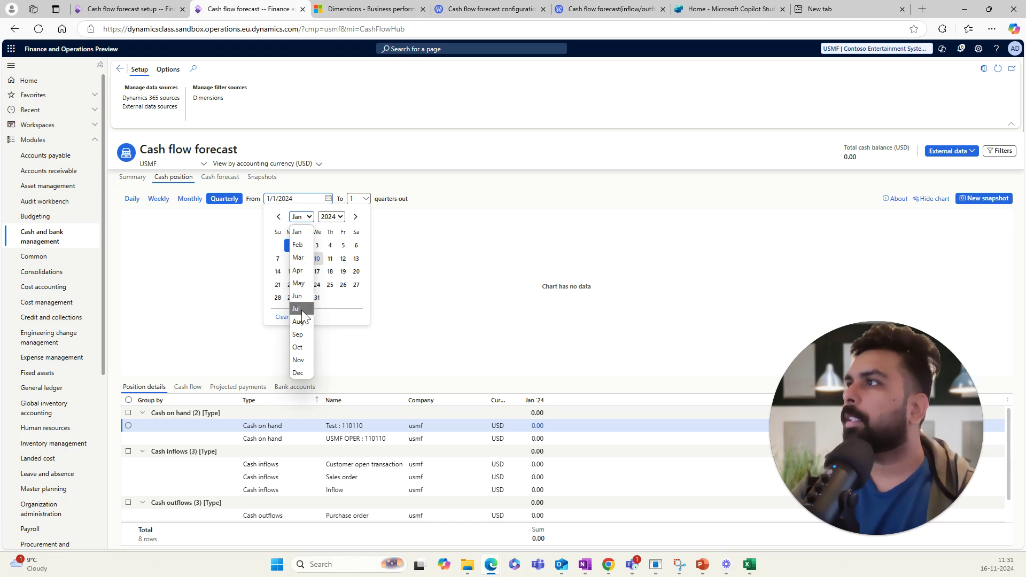
click(298, 308)
click(291, 245)
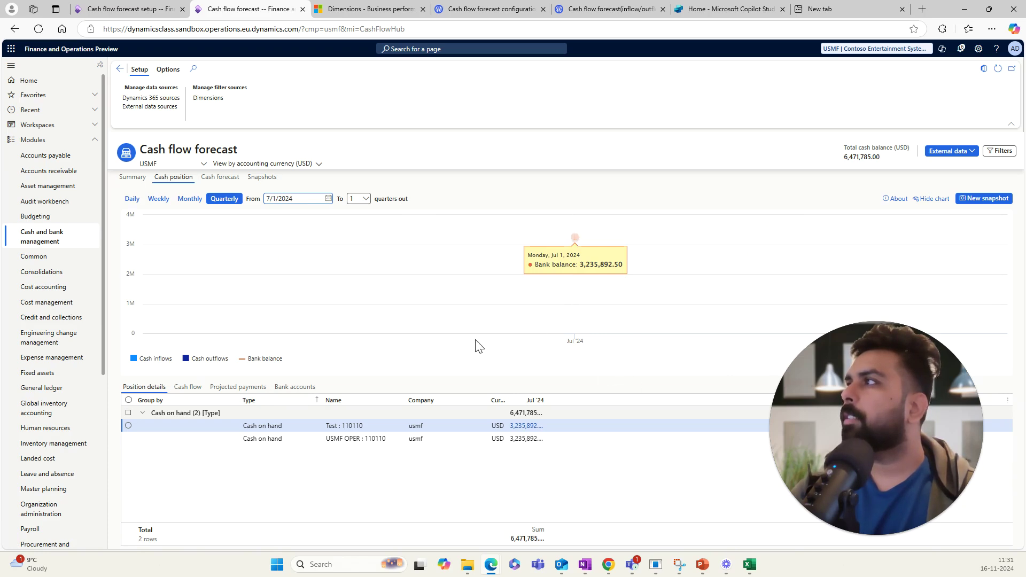
- Extend the cash position to 3 quarters out and create a snapshot of it titled JUl24_3Q
click(359, 199)
click(359, 233)
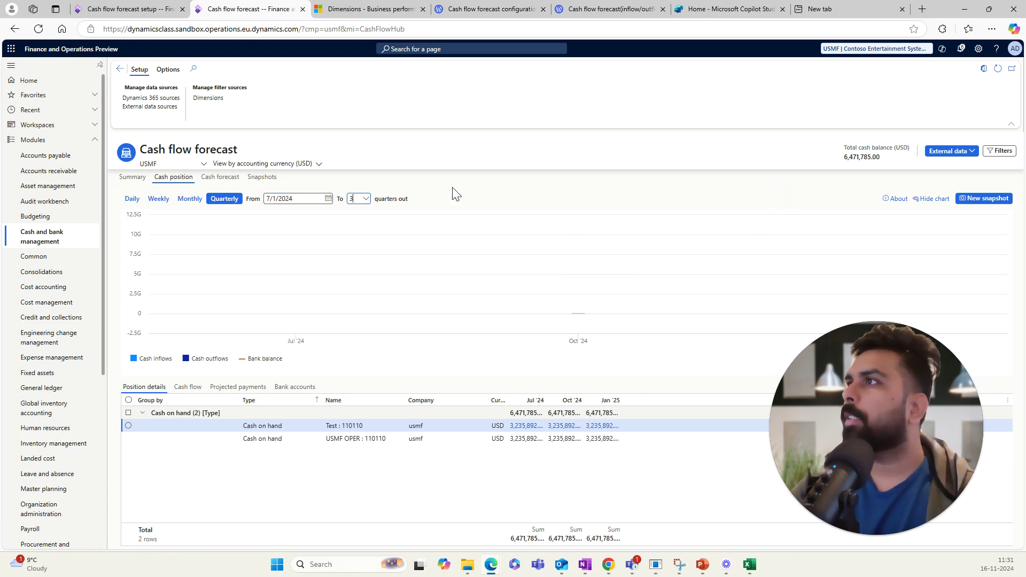
click(965, 199)
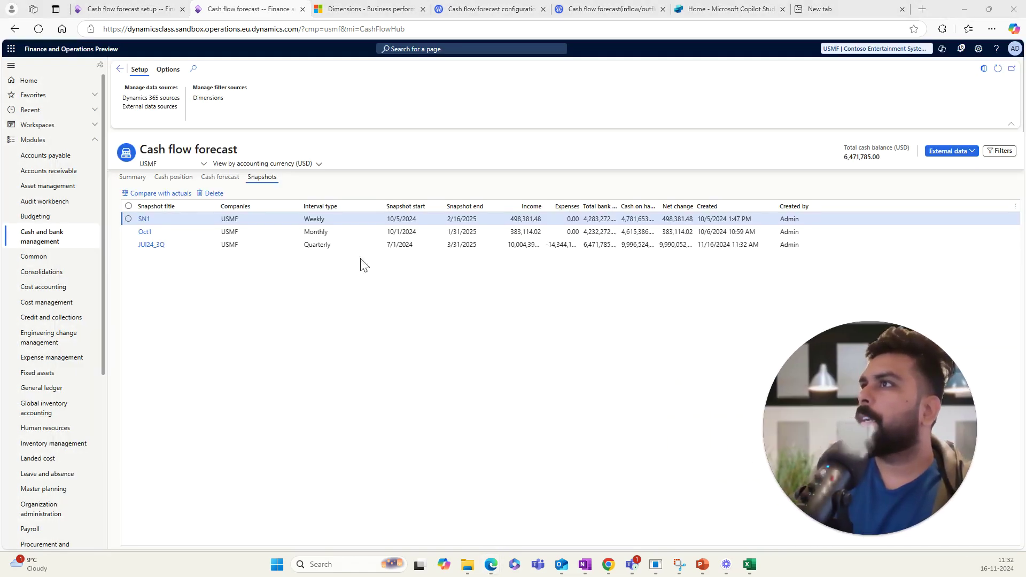
- Return to the cash position, show it by day and set its start date to 7/1/2025
click(184, 178)
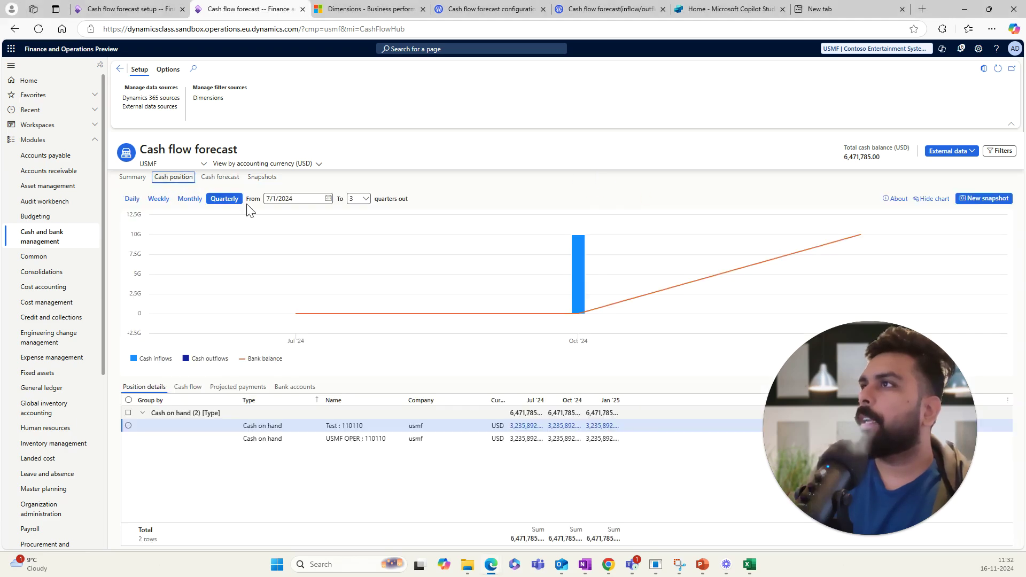
click(712, 202)
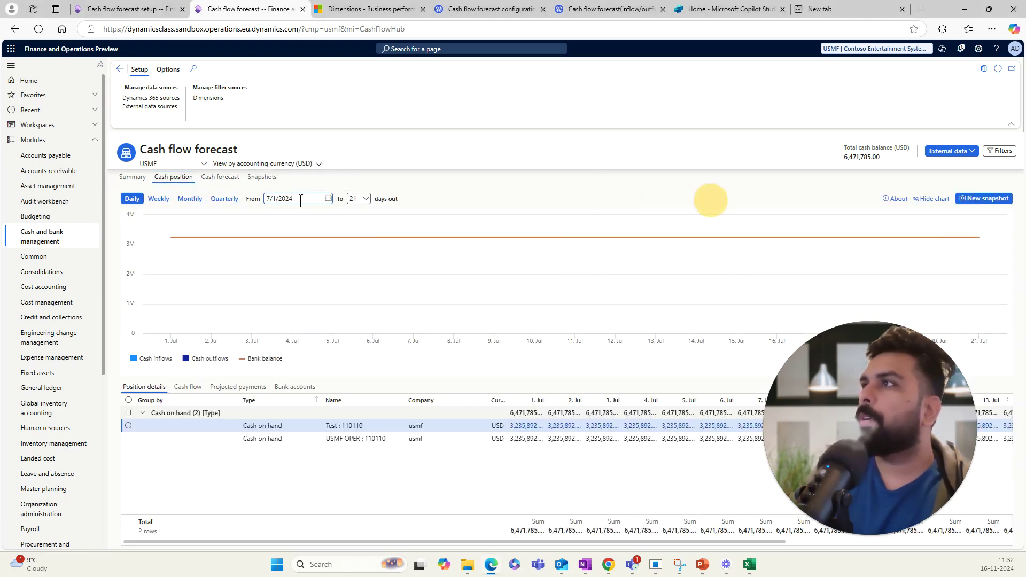
click(301, 201)
key(BackSpace)
text(5)
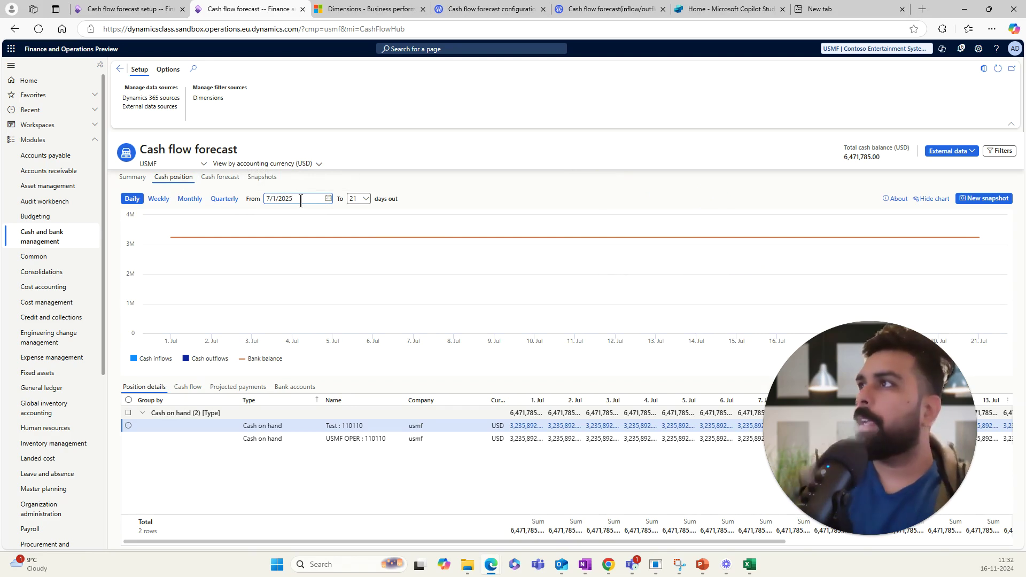
key(Tab)
click(366, 199)
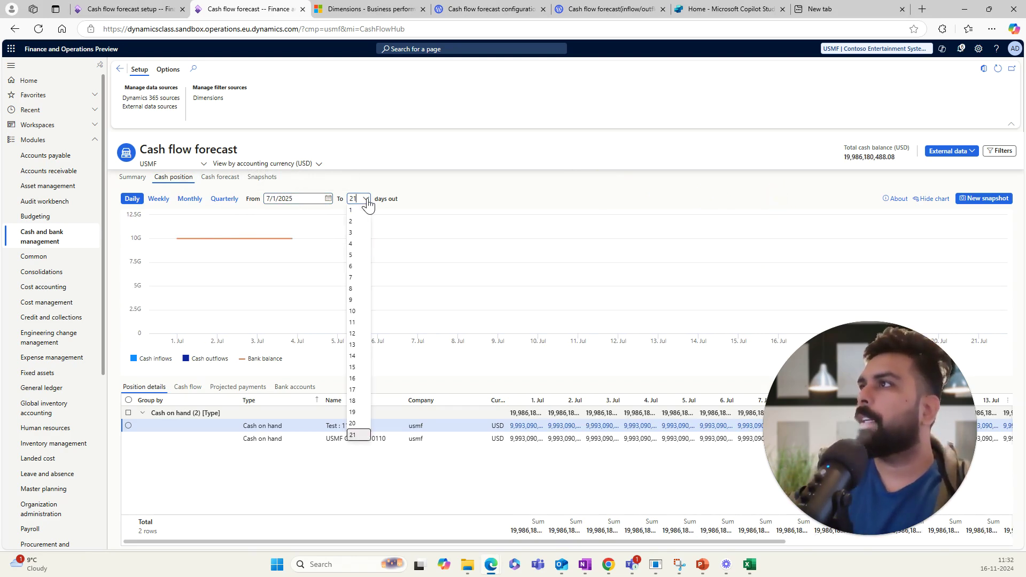
- Set the daily cash position's start date to 12/1/2025 and limit it to 3 days out
click(328, 198)
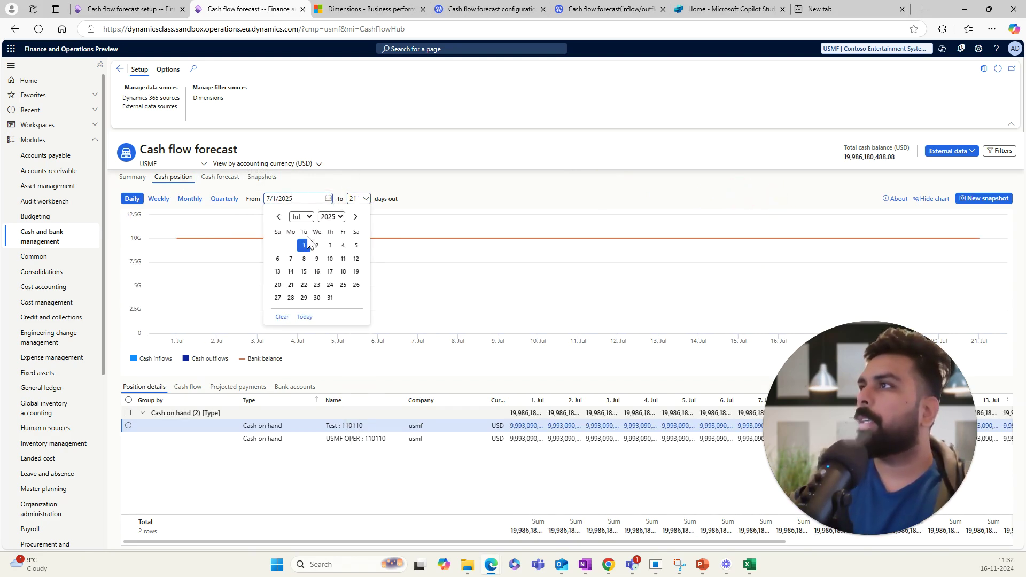
click(305, 217)
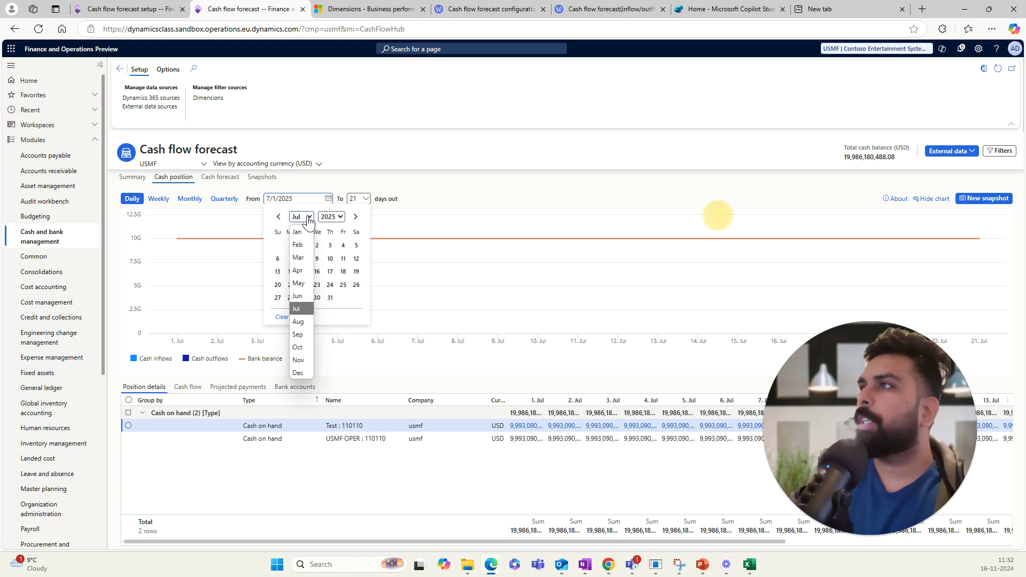
click(297, 373)
click(291, 245)
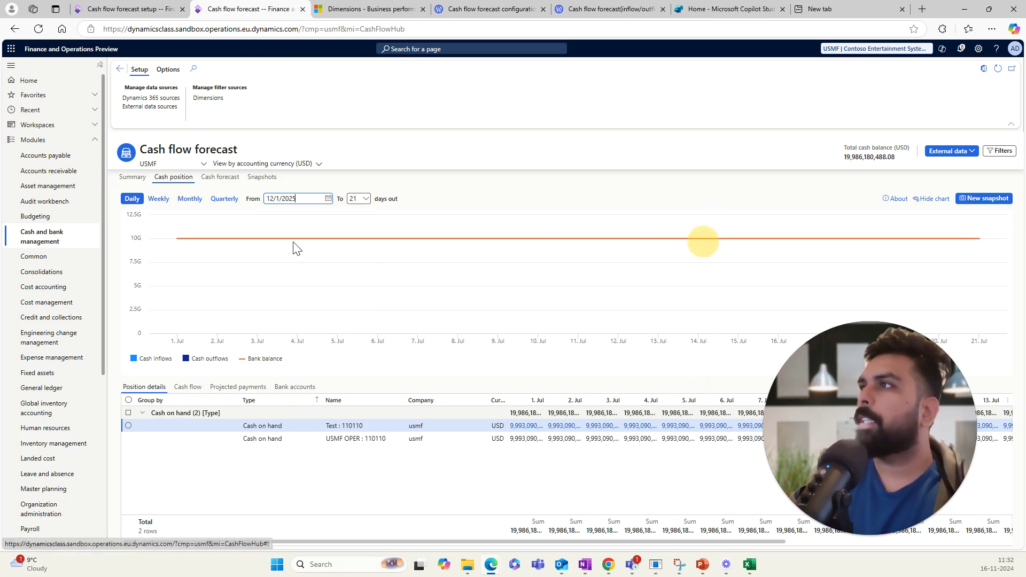
click(364, 208)
click(351, 233)
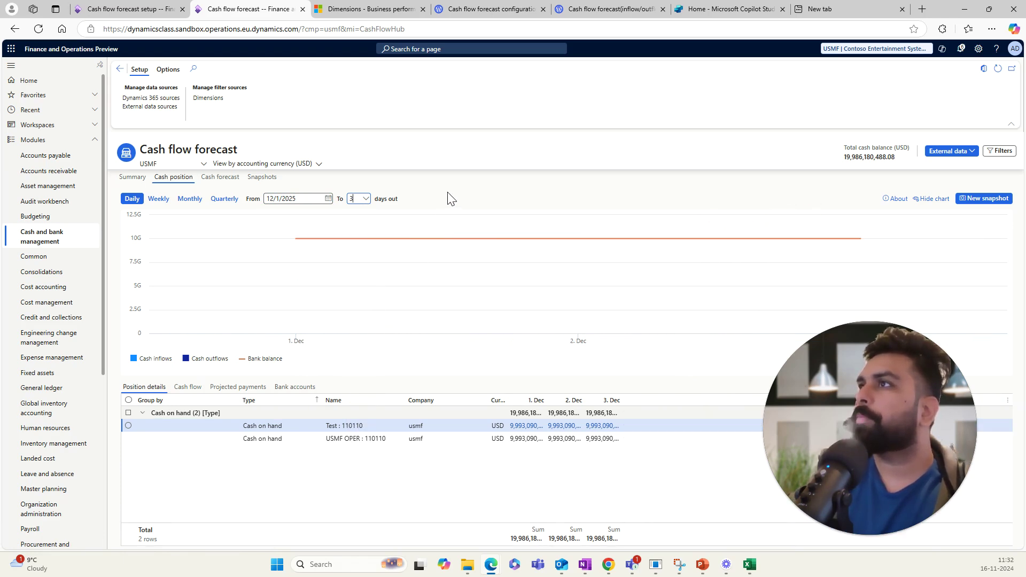
- Show the cash position by quarter and try to change the start date's year to 2024
click(234, 203)
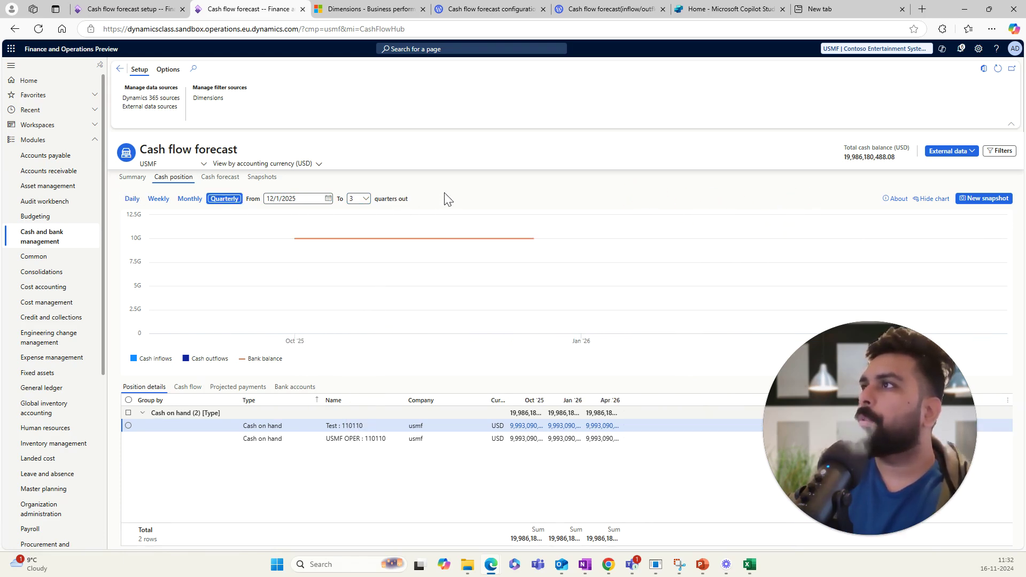
click(328, 199)
click(331, 217)
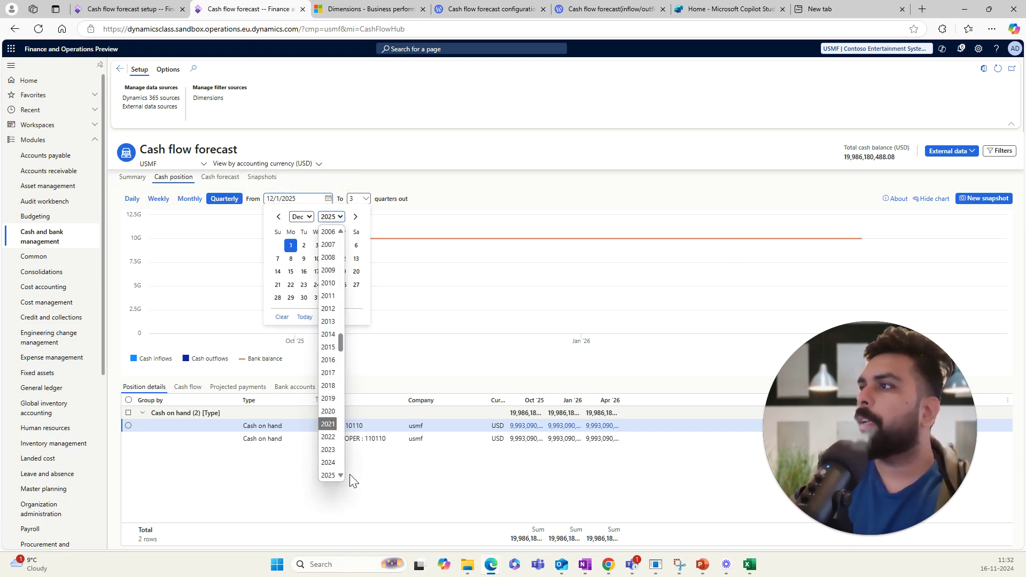
click(328, 463)
click(439, 193)
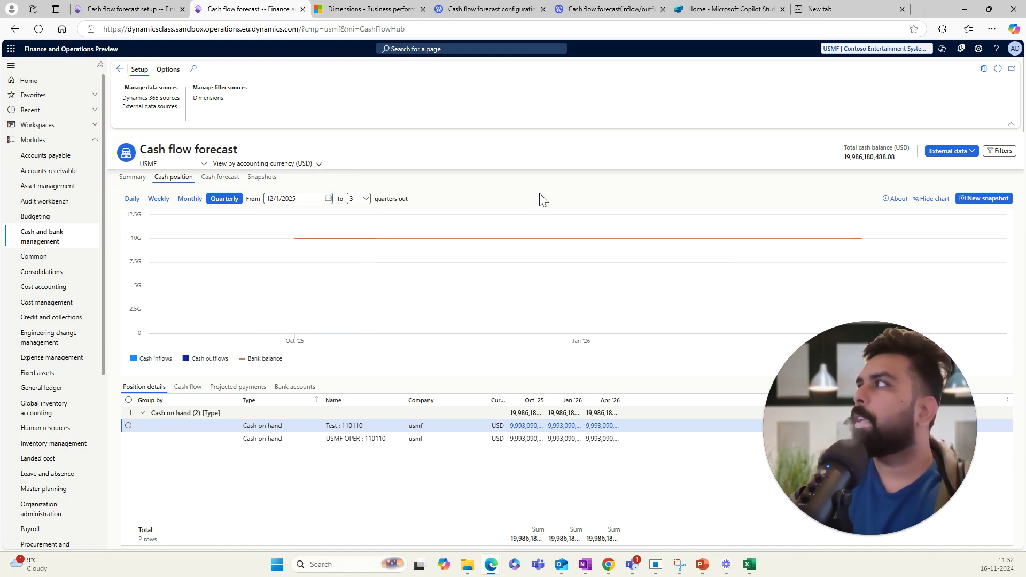
- Create a snapshot of the quarterly cash position titled Dec24_3Q for company USMF
click(983, 199)
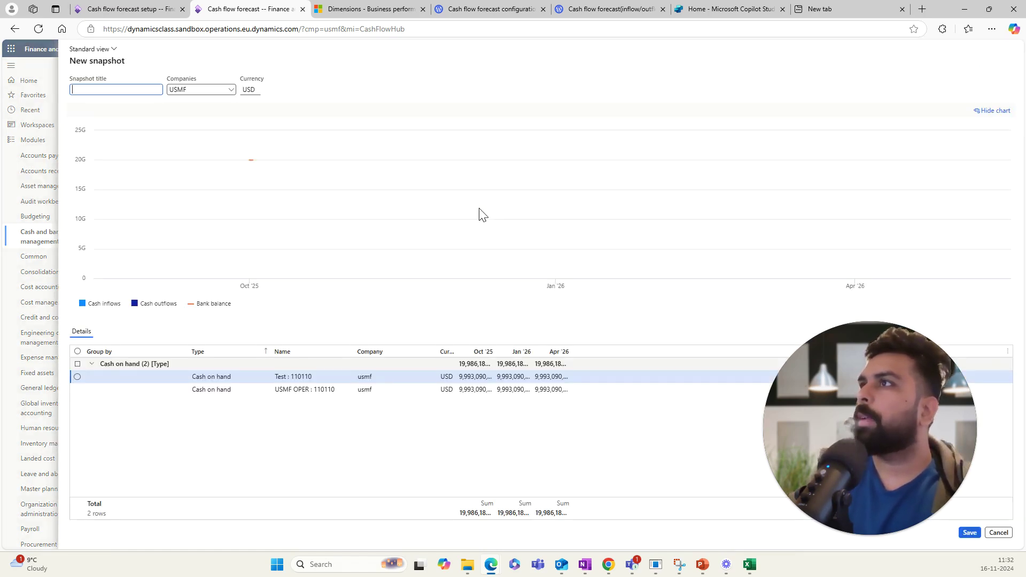
text(De)
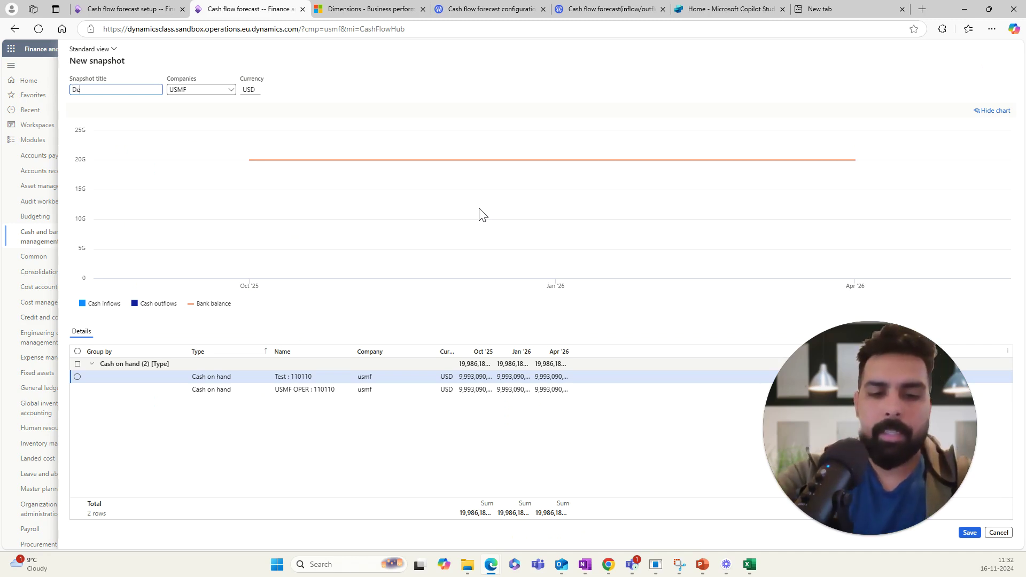
text(c24_3)
key(ctrl+a)
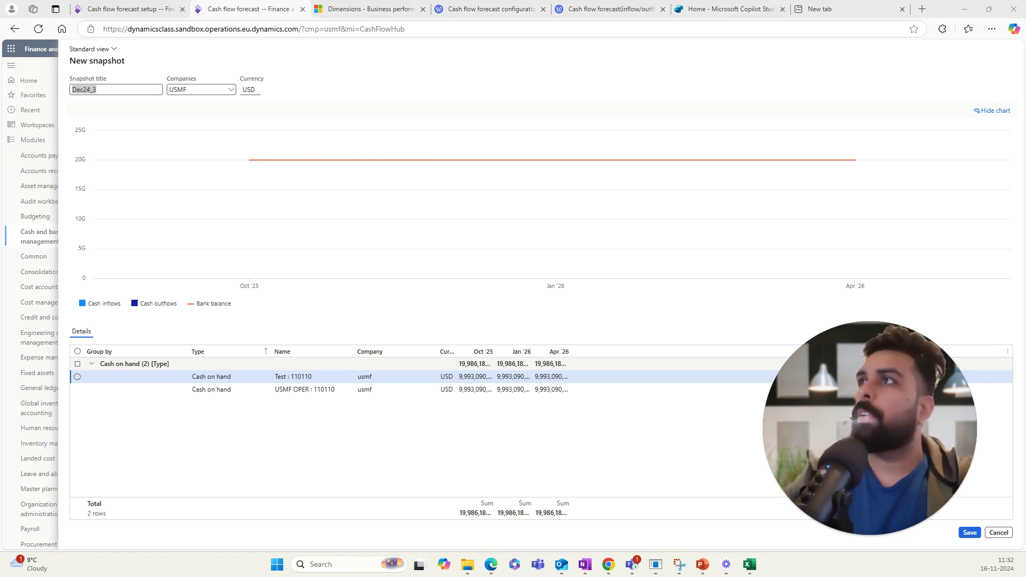
click(529, 87)
click(121, 90)
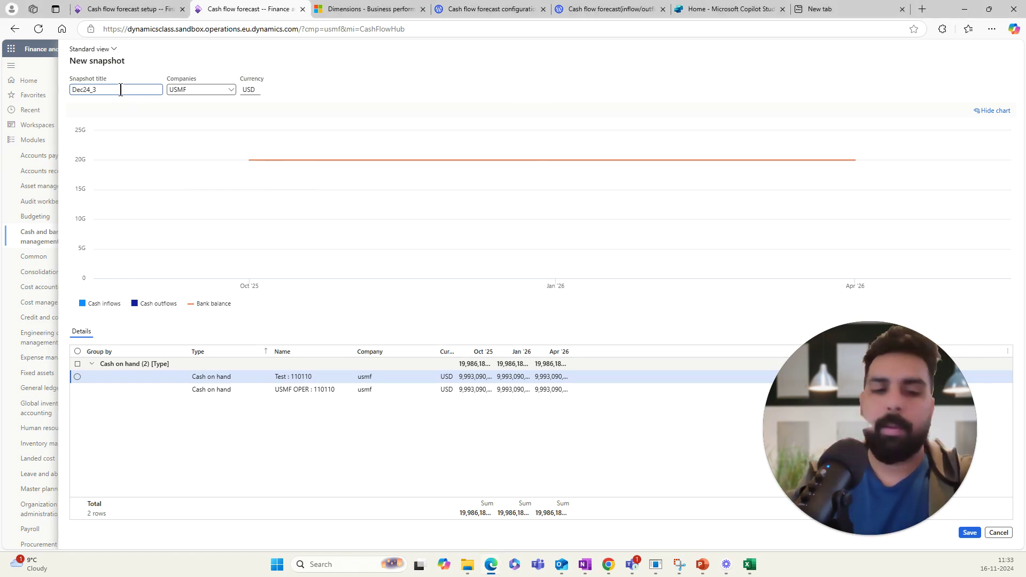
text(Q)
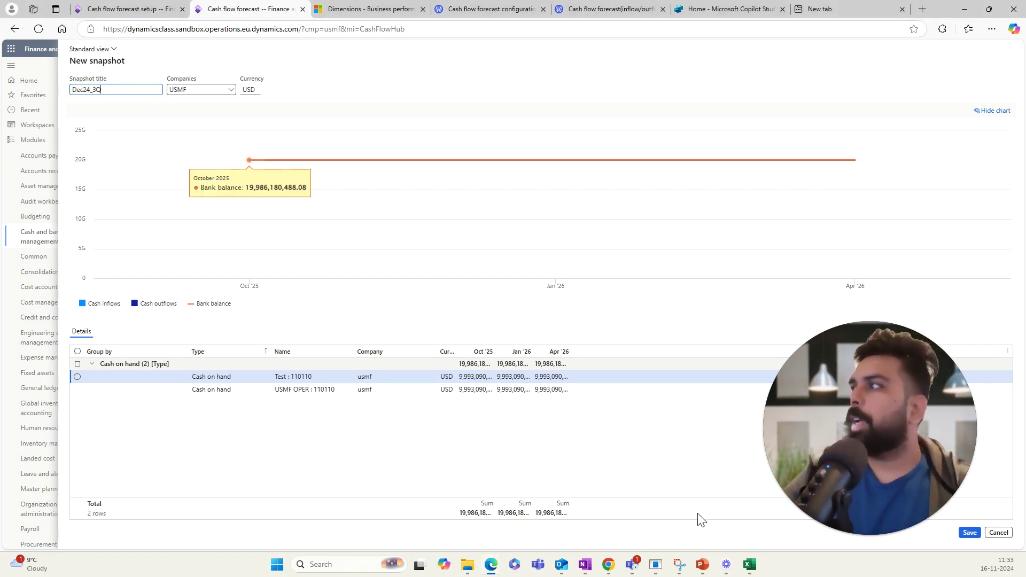
click(970, 532)
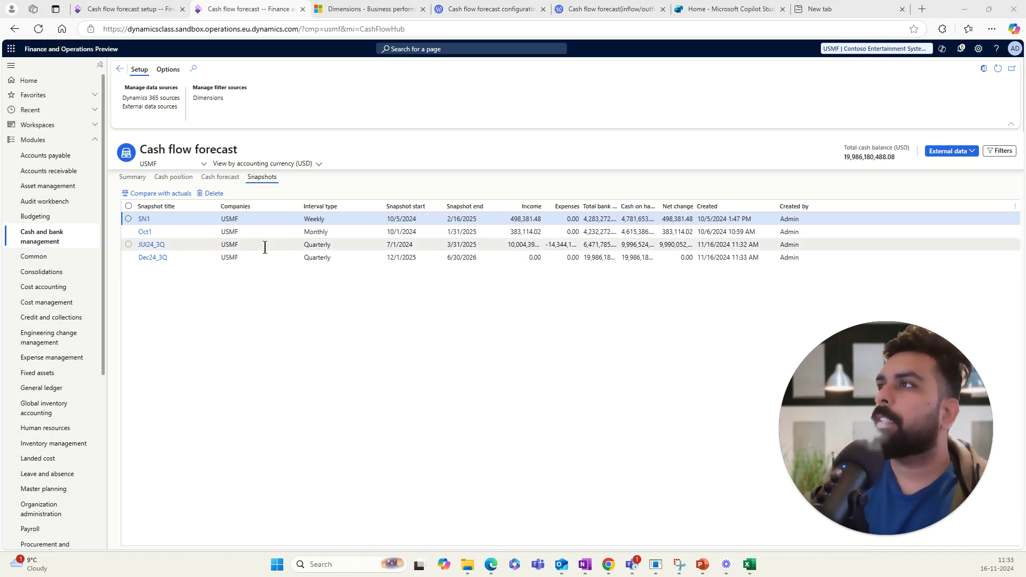
- Select the Dec24_3Q snapshot in the snapshot list
click(128, 258)
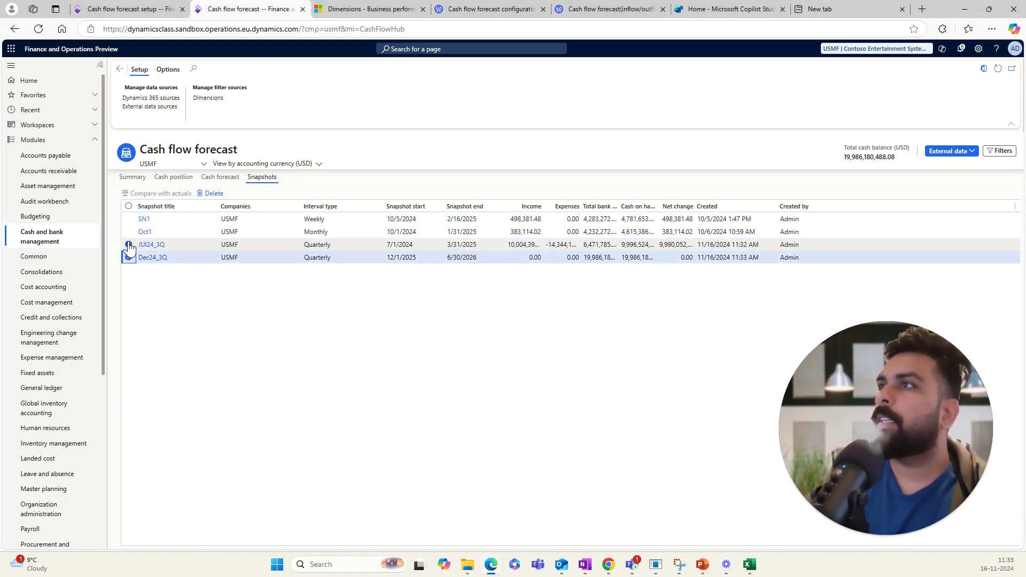